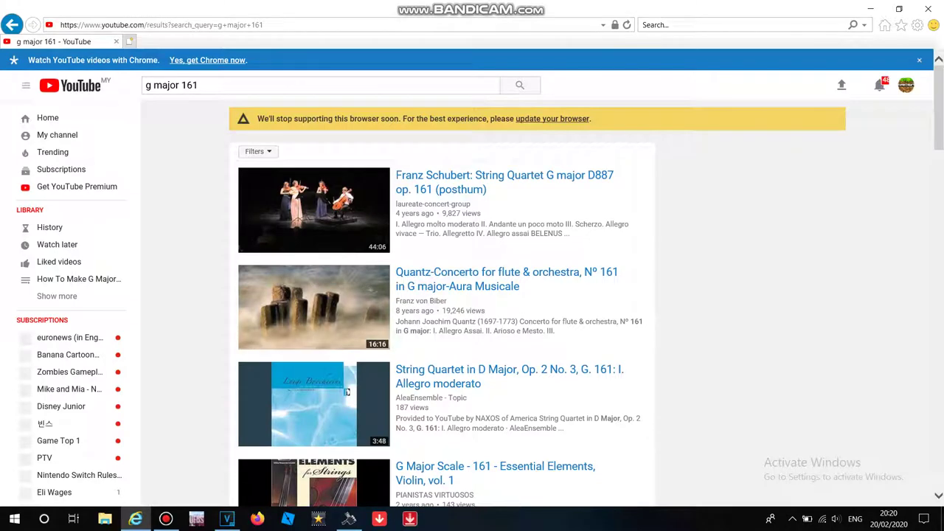
Step: Find the video "Klasky Csupo in G-Major 161" in the search results and open it
{"action": "scroll", "coordinate": [856, 73], "scroll_direction": "down", "scroll_amount": 5}
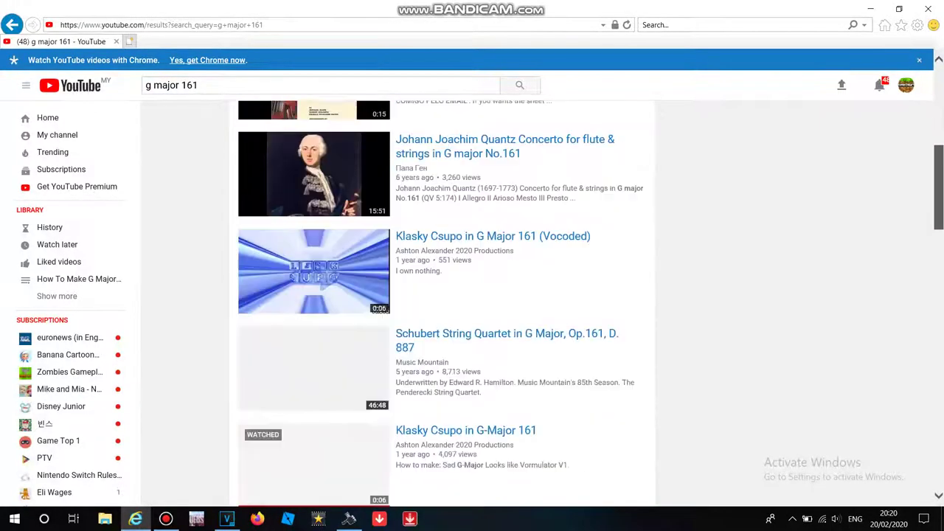
{"action": "scroll", "coordinate": [516, 207], "scroll_direction": "down", "scroll_amount": 2}
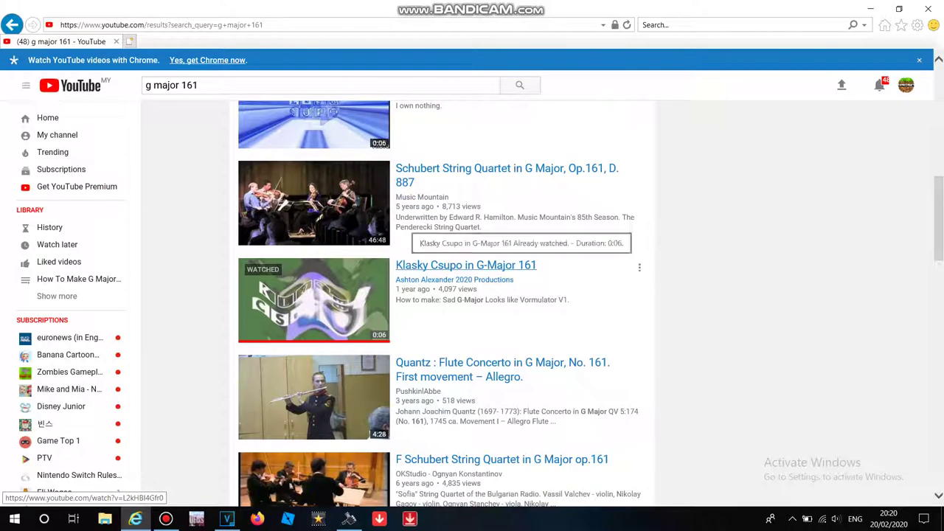
{"action": "left_click", "coordinate": [457, 265]}
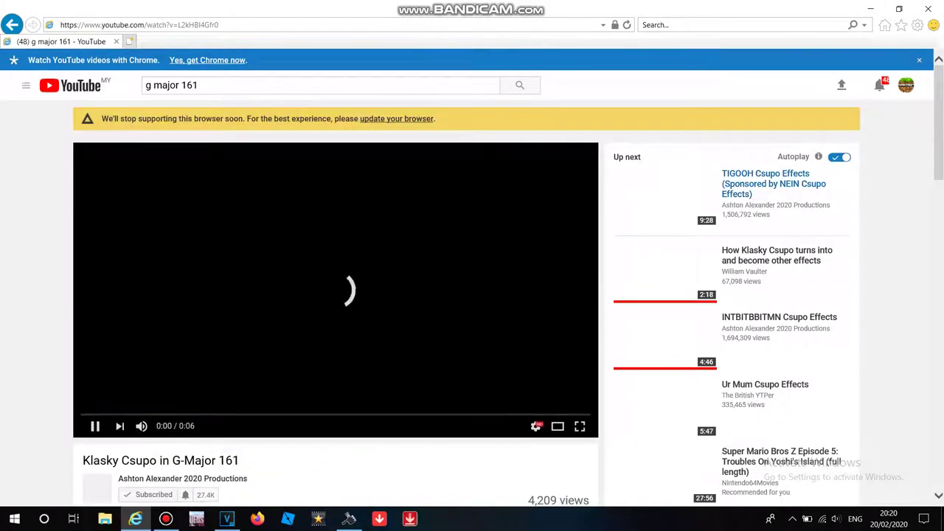
Step: Examine the video and its description for the list of effects used to make it
{"action": "scroll", "coordinate": [472, 295], "scroll_direction": "down", "scroll_amount": 3}
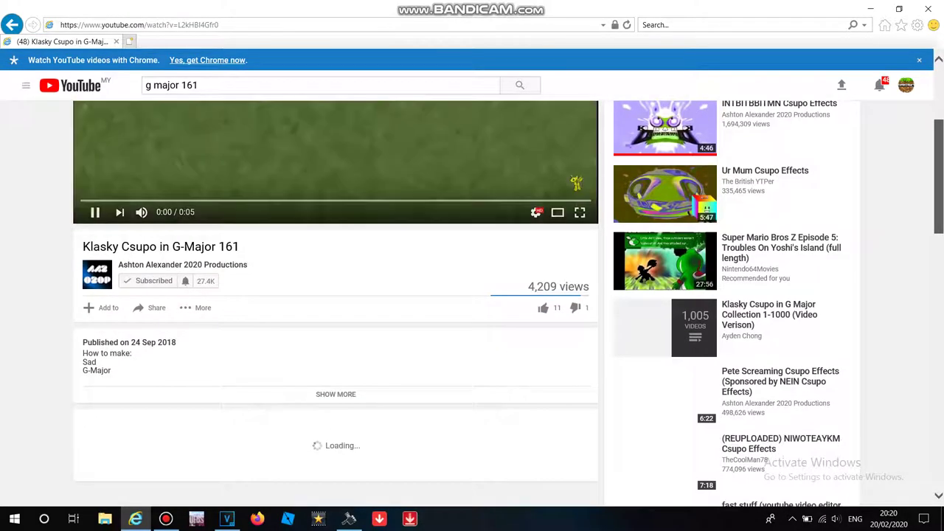
{"action": "scroll", "coordinate": [472, 295], "scroll_direction": "down", "scroll_amount": 1}
{"action": "scroll", "coordinate": [472, 295], "scroll_direction": "up", "scroll_amount": 4}
{"action": "scroll", "coordinate": [473, 295], "scroll_direction": "down", "scroll_amount": 3}
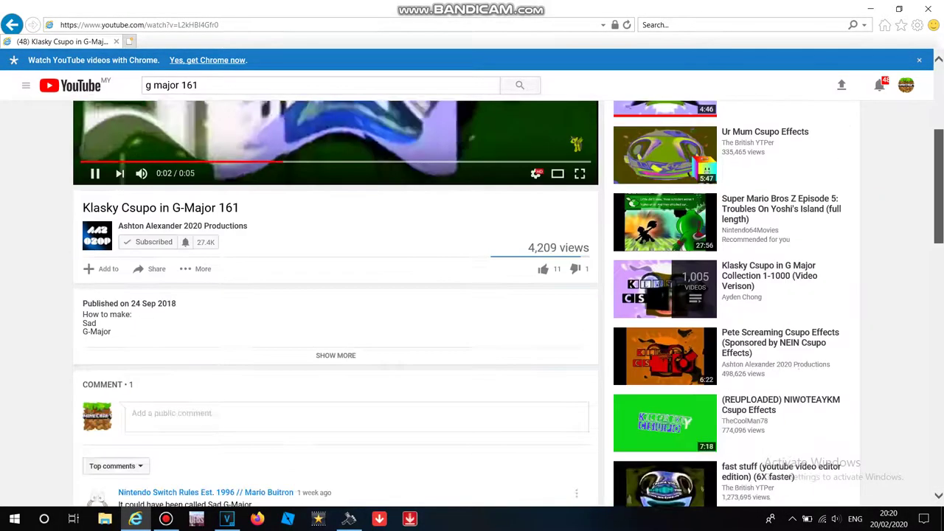
{"action": "scroll", "coordinate": [472, 295], "scroll_direction": "up", "scroll_amount": 4}
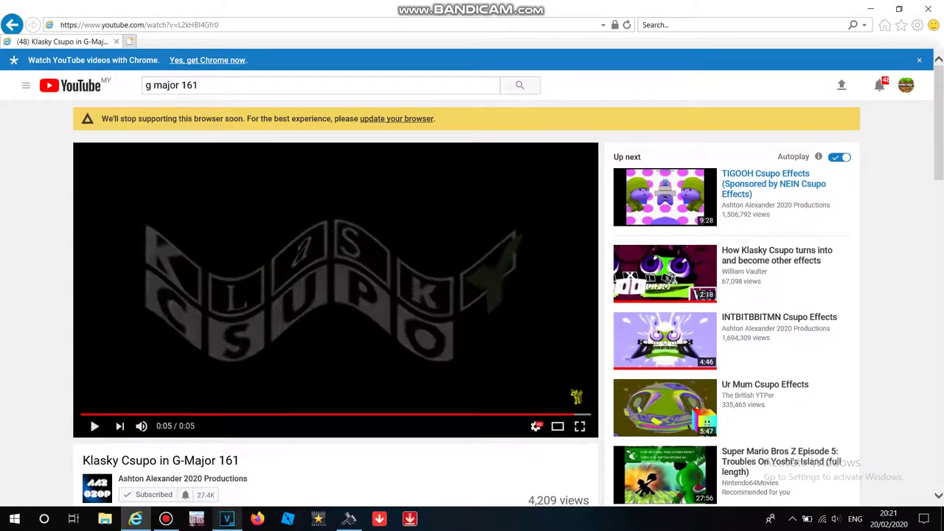
Step: Switch to VEGAS Pro and move the timeline cursor to 00:00:23:05 in the clip
{"action": "left_click", "coordinate": [227, 519]}
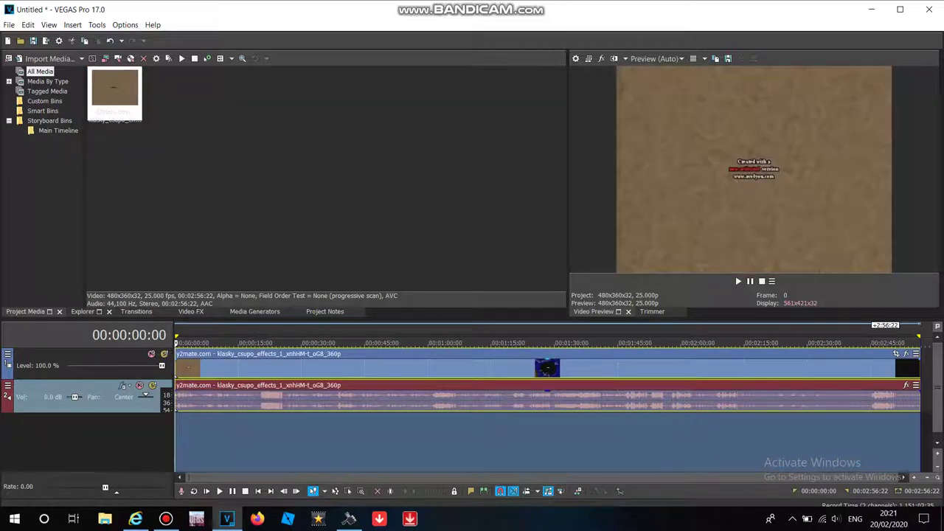
{"action": "left_click", "coordinate": [355, 398]}
{"action": "left_click", "coordinate": [296, 398]}
{"action": "left_click", "coordinate": [283, 398]}
{"action": "left_click", "coordinate": [276, 399]}
{"action": "left_click", "coordinate": [272, 399]}
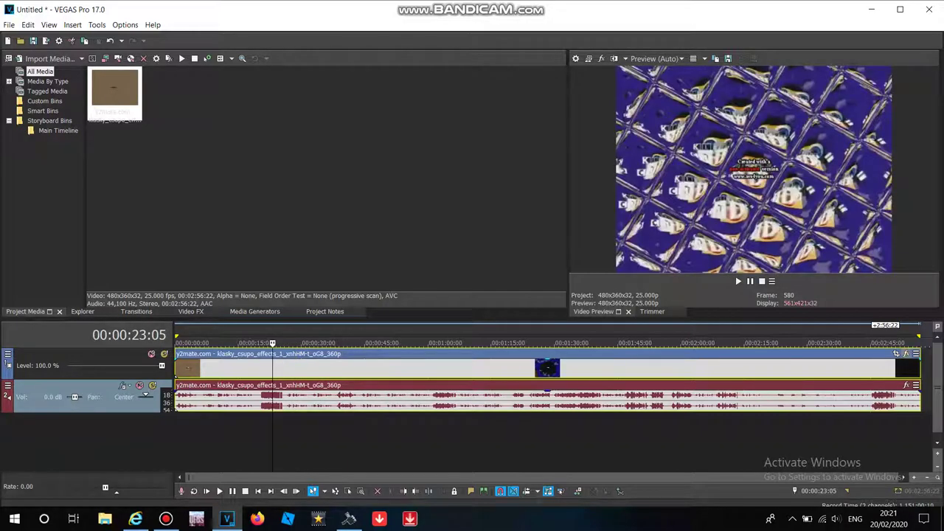
Step: Apply the Sad filter package to the video event as Video Event FX
{"action": "left_click", "coordinate": [906, 353]}
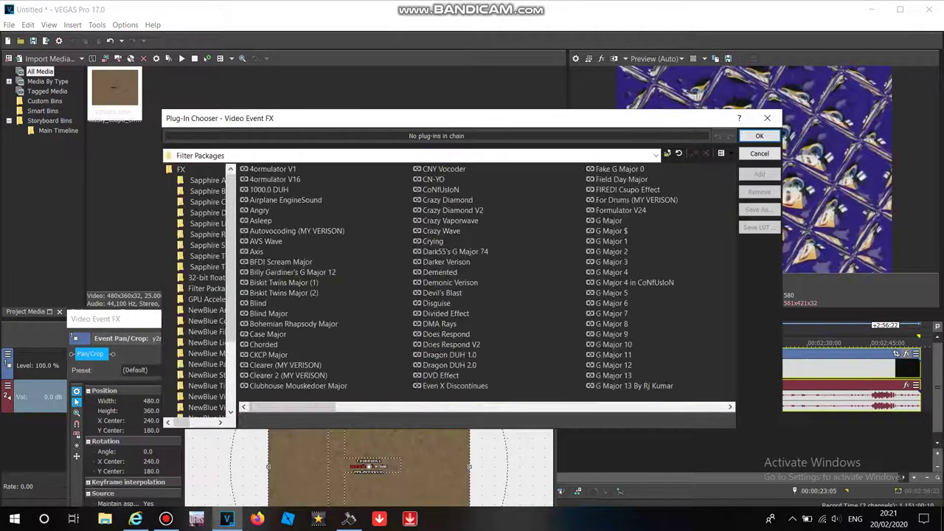
{"action": "left_click_drag", "start_coordinate": [293, 406], "coordinate": [639, 406]}
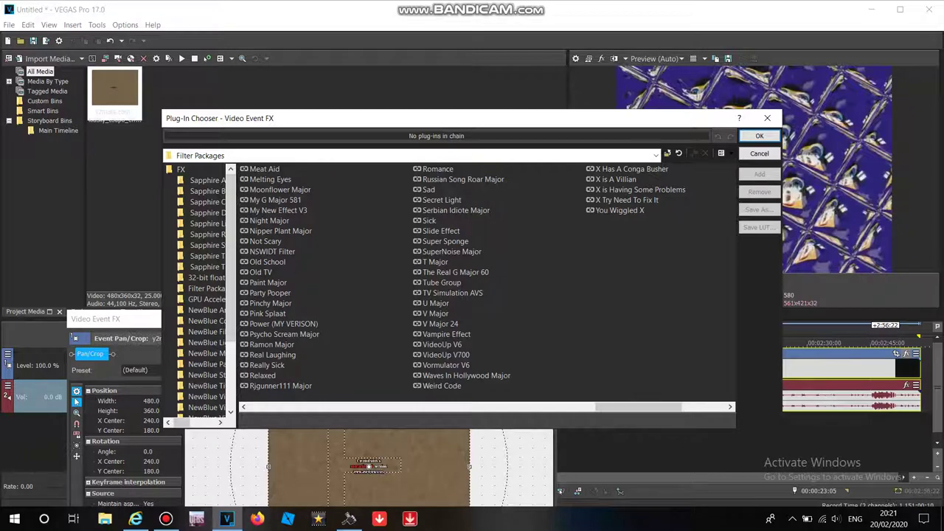
{"action": "double_click", "coordinate": [428, 190]}
{"action": "left_click", "coordinate": [759, 136]}
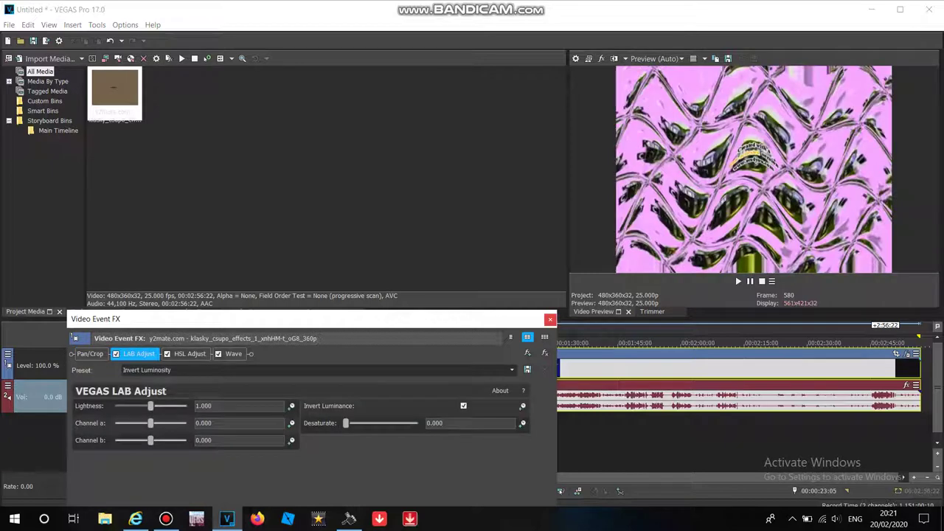
{"action": "left_click", "coordinate": [549, 319]}
Step: Add the Invert effect with its default preset to the video event
{"action": "left_click", "coordinate": [191, 311]}
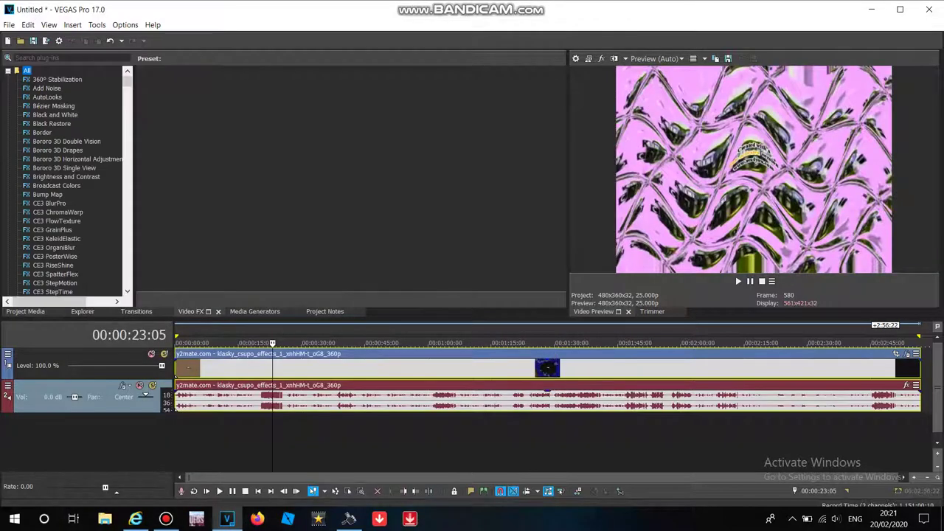
{"action": "scroll", "coordinate": [66, 180], "scroll_direction": "down", "scroll_amount": 20}
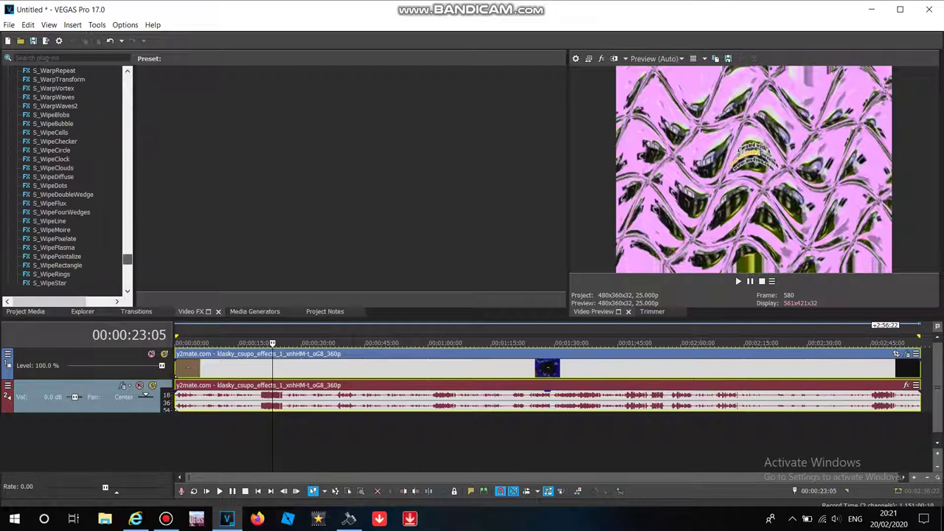
{"action": "scroll", "coordinate": [66, 181], "scroll_direction": "up", "scroll_amount": 10}
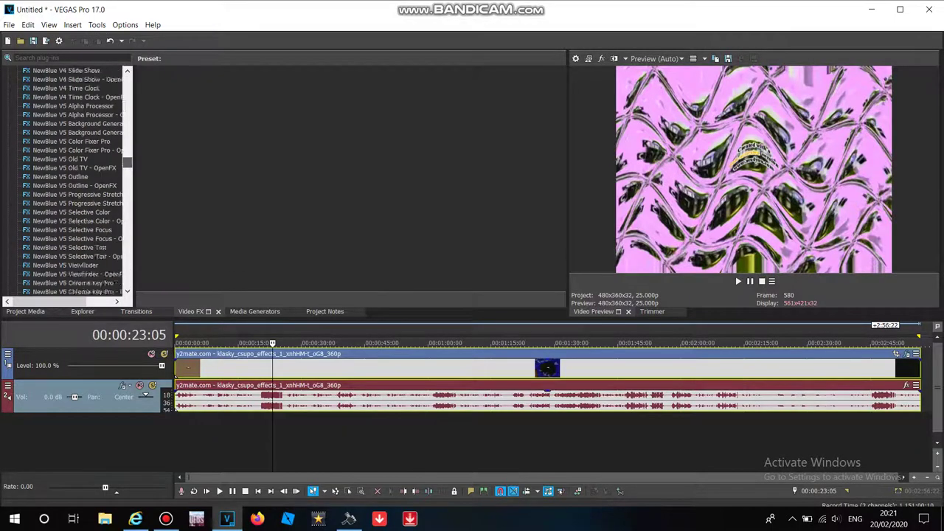
{"action": "scroll", "coordinate": [67, 181], "scroll_direction": "up", "scroll_amount": 15}
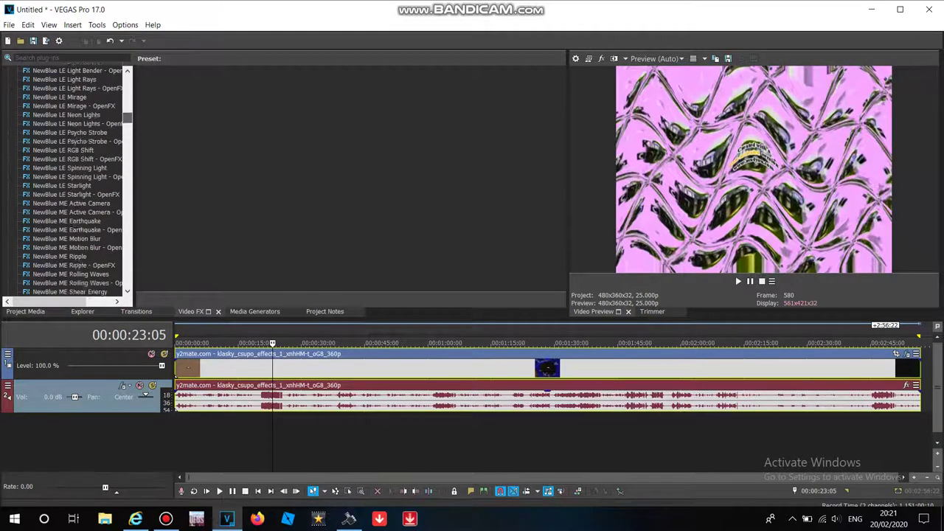
{"action": "left_click_drag", "start_coordinate": [165, 89], "coordinate": [310, 367]}
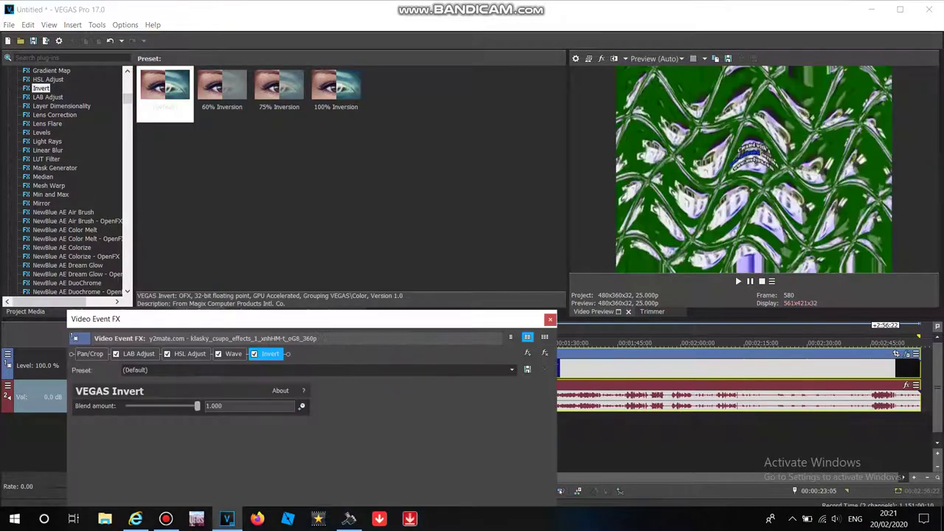
{"action": "left_click", "coordinate": [550, 319]}
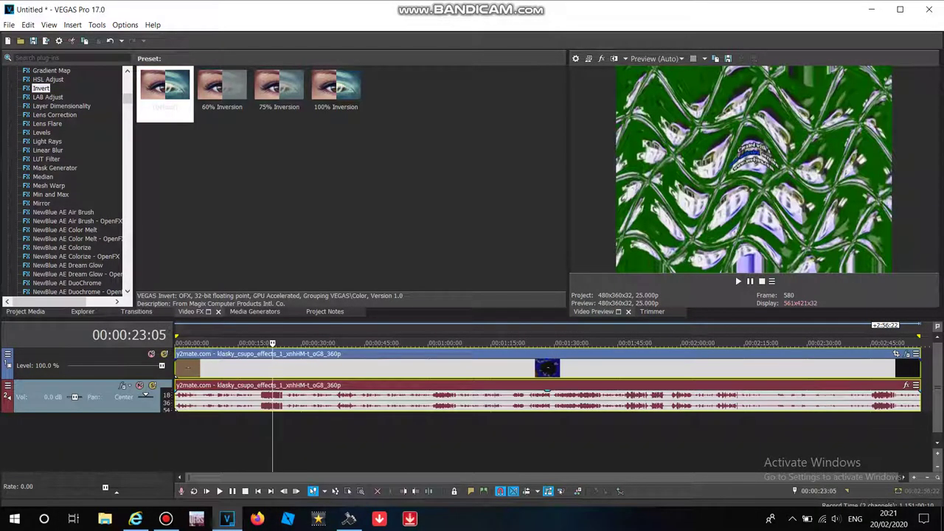
Step: Set the audio event to Classic pitch shifting with A17. Drums, unpitched (minimum echo) and a pitch change of -12
{"action": "right_click", "coordinate": [848, 399]}
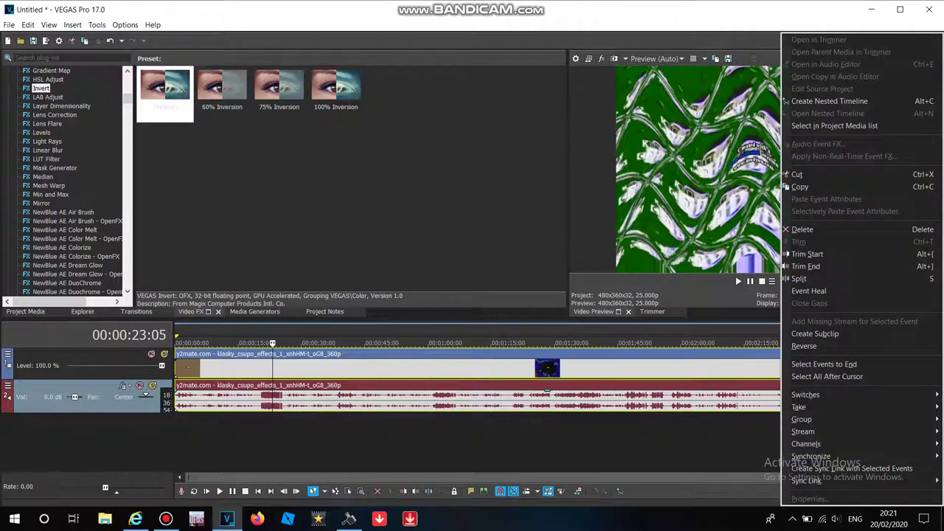
{"action": "right_click", "coordinate": [267, 402]}
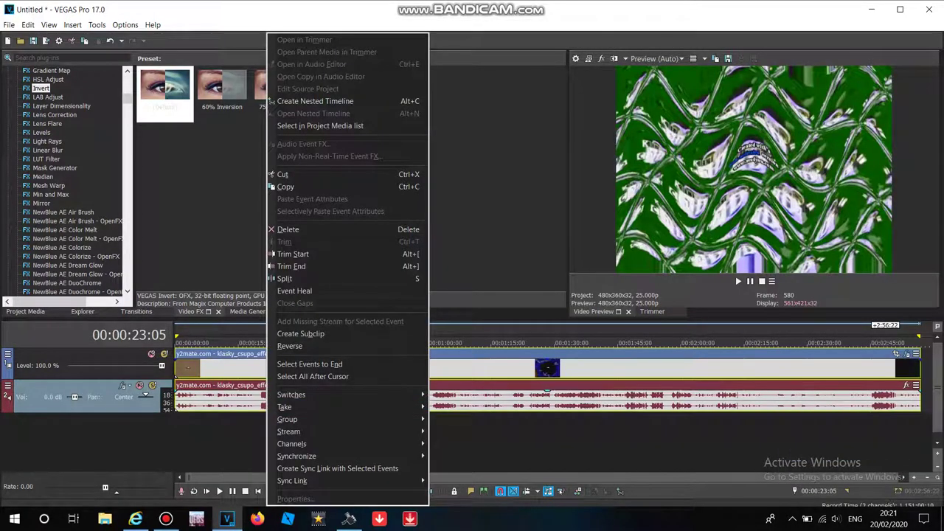
{"action": "left_click", "coordinate": [264, 401]}
{"action": "right_click", "coordinate": [263, 401]}
{"action": "left_click", "coordinate": [295, 499]}
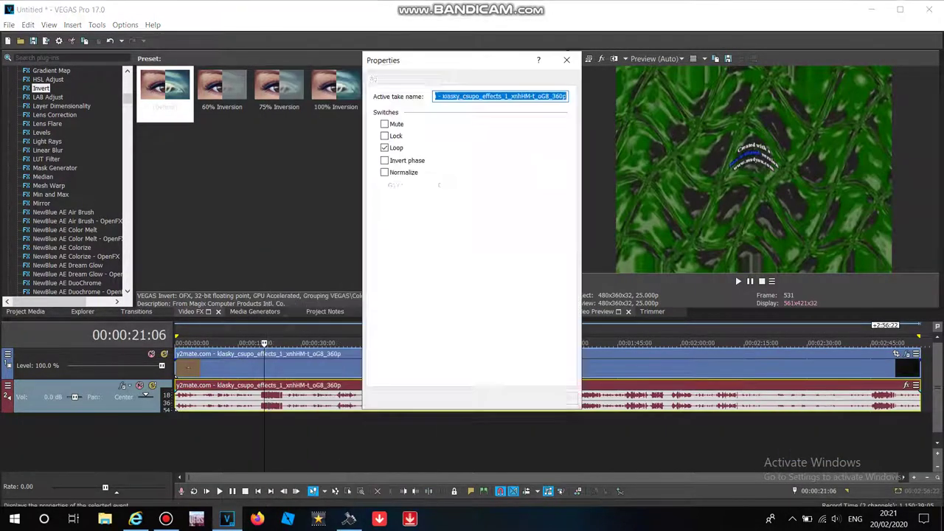
{"action": "left_click", "coordinate": [506, 217]}
{"action": "left_click", "coordinate": [506, 243]}
{"action": "left_click", "coordinate": [506, 234]}
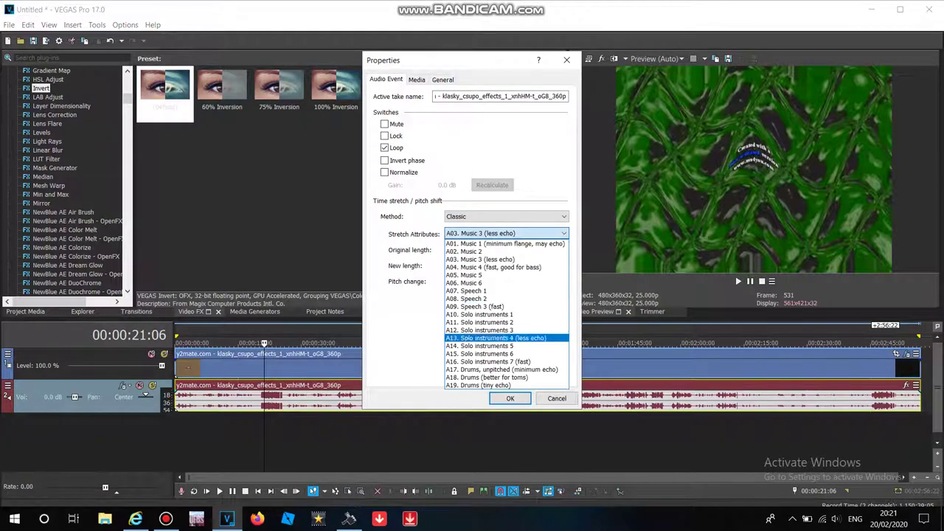
{"action": "left_click", "coordinate": [506, 369]}
{"action": "type", "text": "-12.00000"}
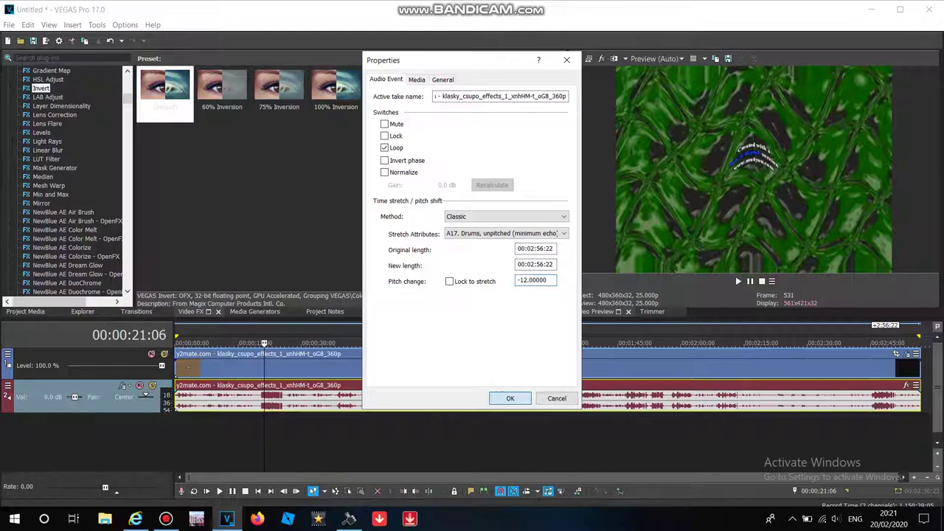
{"action": "key", "text": "Return"}
Step: Duplicate the audio track and set the copied event's pitch change to -5
{"action": "right_click", "coordinate": [927, 394]}
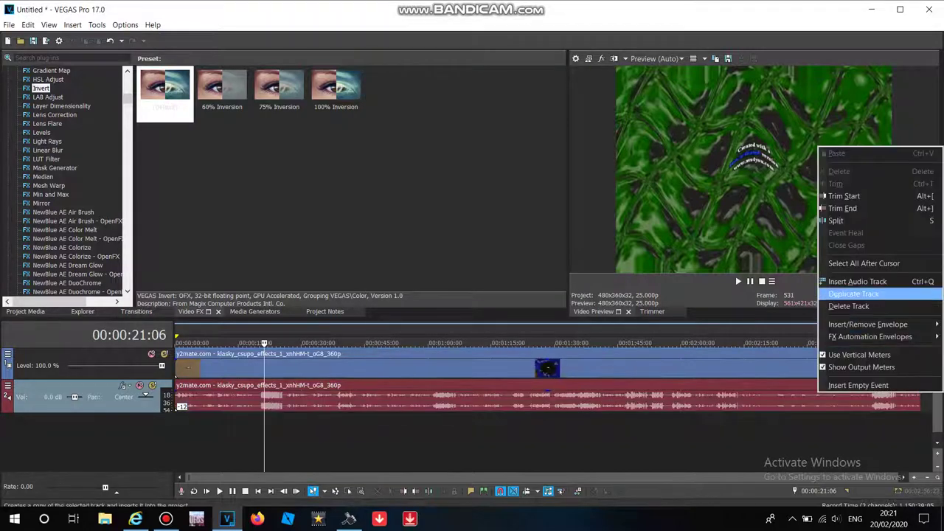
{"action": "left_click", "coordinate": [863, 293]}
{"action": "right_click", "coordinate": [417, 435]}
{"action": "key", "text": "Down"}
{"action": "key", "text": "Down"}
{"action": "key", "text": "Return"}
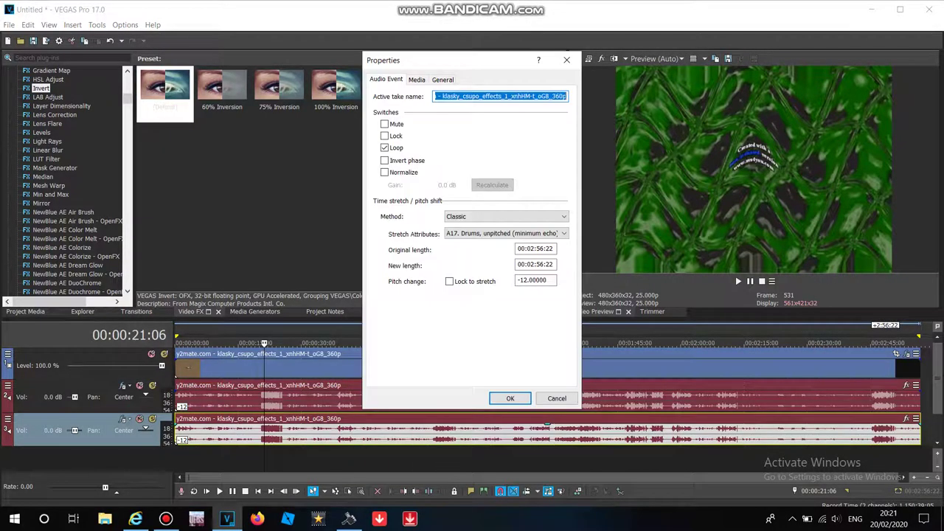
{"action": "left_click_drag", "start_coordinate": [529, 280], "coordinate": [524, 280]}
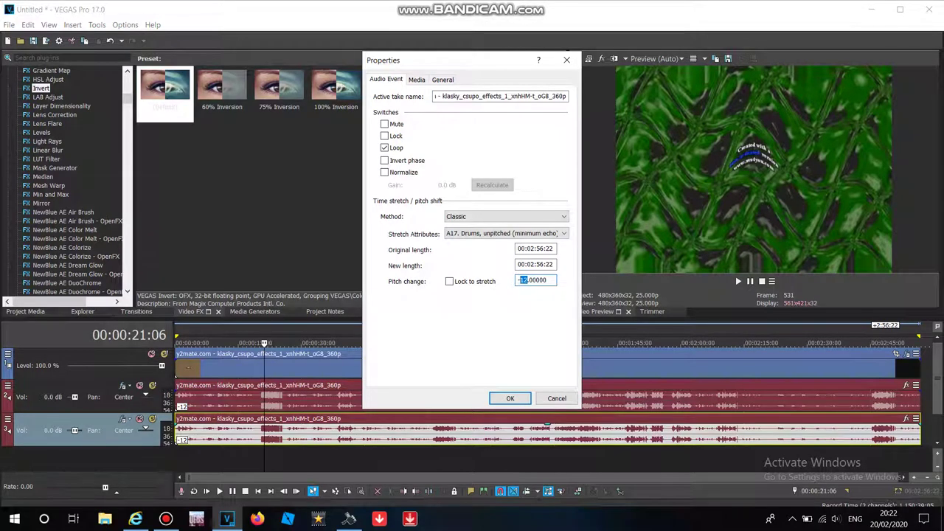
{"action": "type", "text": "5"}
{"action": "key", "text": "Return"}
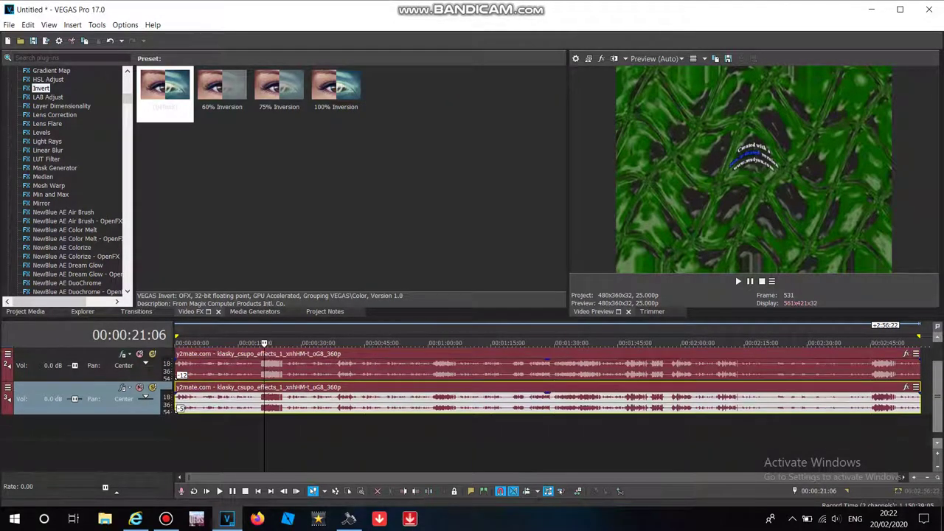
Step: Duplicate the -5 pitch audio track and set the new copy's pitch change to 0
{"action": "right_click", "coordinate": [927, 400]}
{"action": "left_click", "coordinate": [848, 300]}
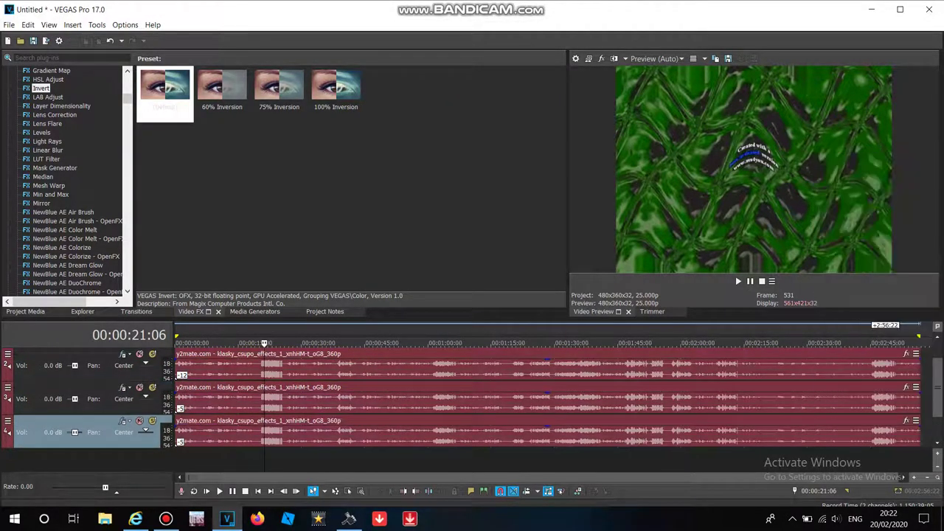
{"action": "right_click", "coordinate": [418, 441]}
{"action": "left_click", "coordinate": [447, 499]}
{"action": "double_click", "coordinate": [535, 280]}
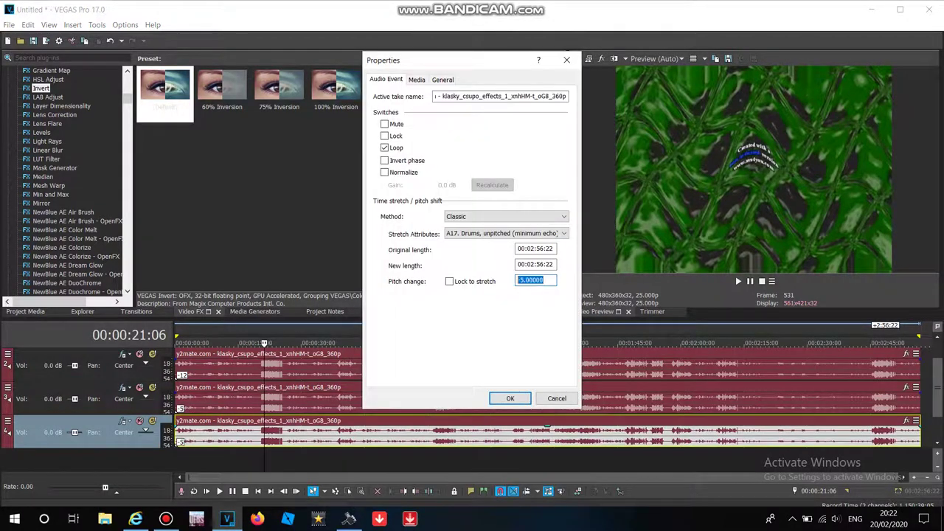
{"action": "type", "text": "0"}
{"action": "key", "text": "Return"}
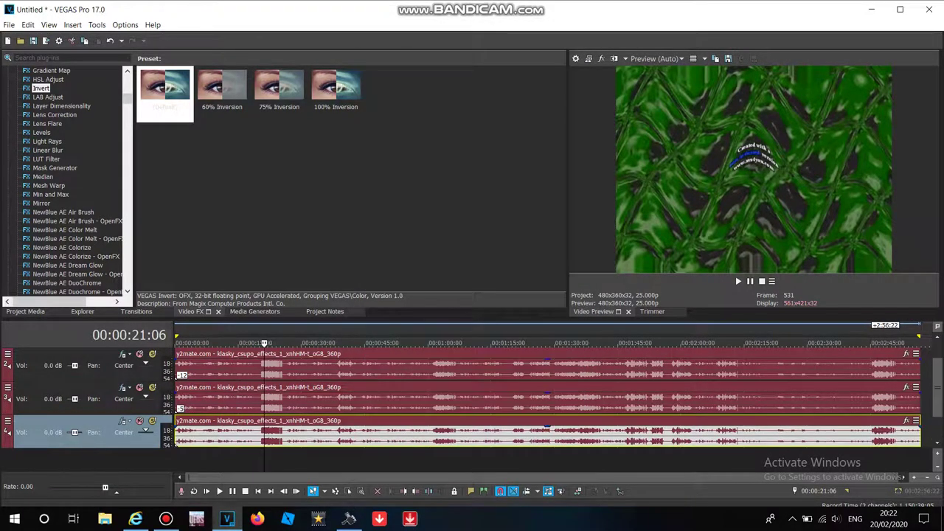
Step: Duplicate the unshifted audio track and give the copy Classic pitch shifting with A17. Drums, unpitched (minimum echo) and pitch change 4
{"action": "right_click", "coordinate": [926, 424]}
{"action": "left_click", "coordinate": [849, 322]}
{"action": "scroll", "coordinate": [936, 402], "scroll_direction": "down", "scroll_amount": 2}
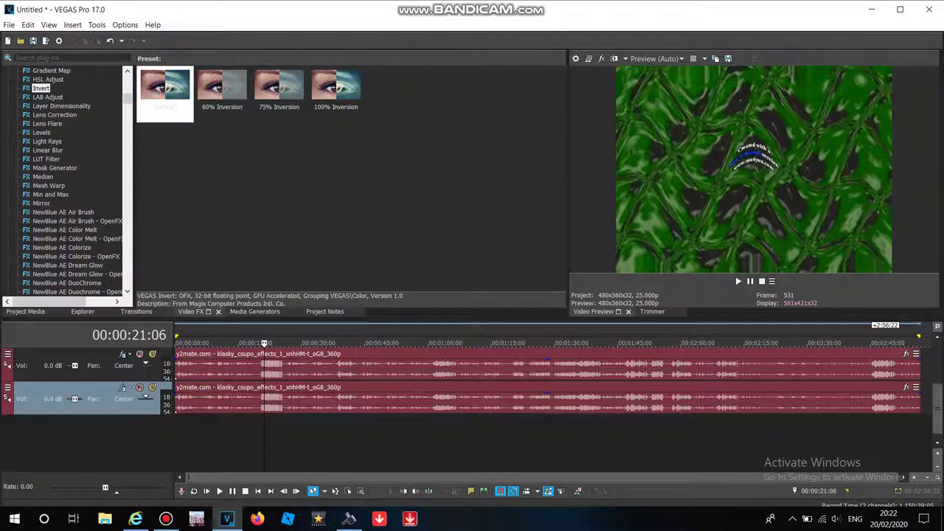
{"action": "right_click", "coordinate": [711, 414]}
{"action": "right_click", "coordinate": [687, 398]}
{"action": "left_click", "coordinate": [719, 499]}
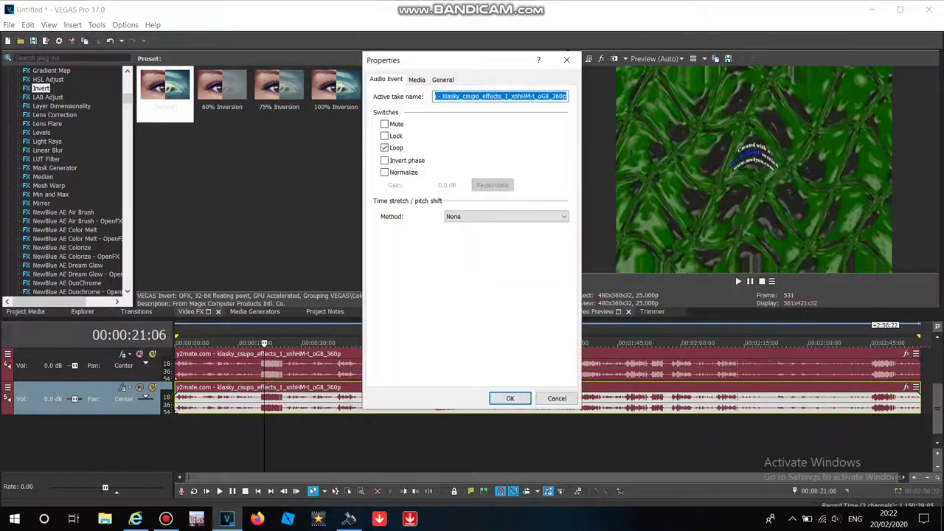
{"action": "left_click", "coordinate": [507, 216]}
{"action": "left_click", "coordinate": [506, 243]}
{"action": "left_click", "coordinate": [506, 234]}
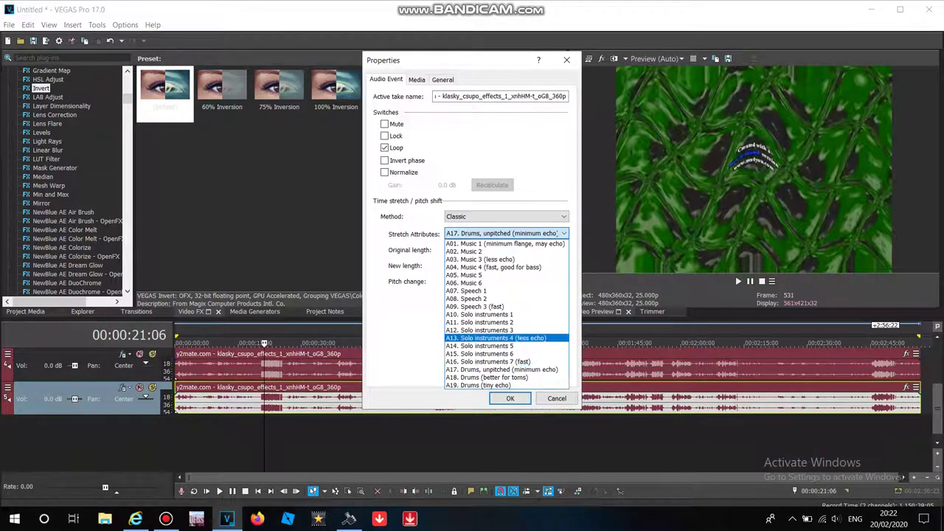
{"action": "left_click", "coordinate": [502, 370]}
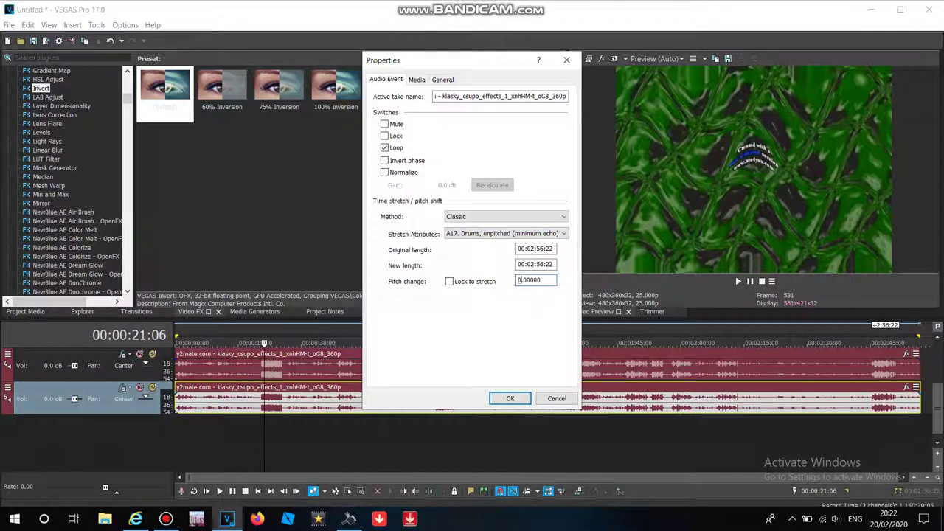
{"action": "left_click", "coordinate": [510, 399]}
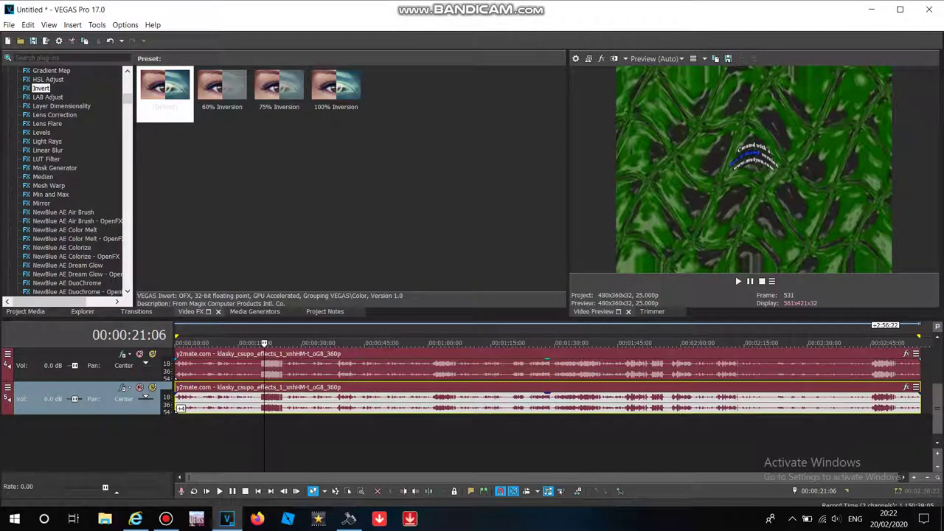
Step: Duplicate the +4 pitch audio track and set the new copy's pitch change to 7
{"action": "right_click", "coordinate": [928, 402]}
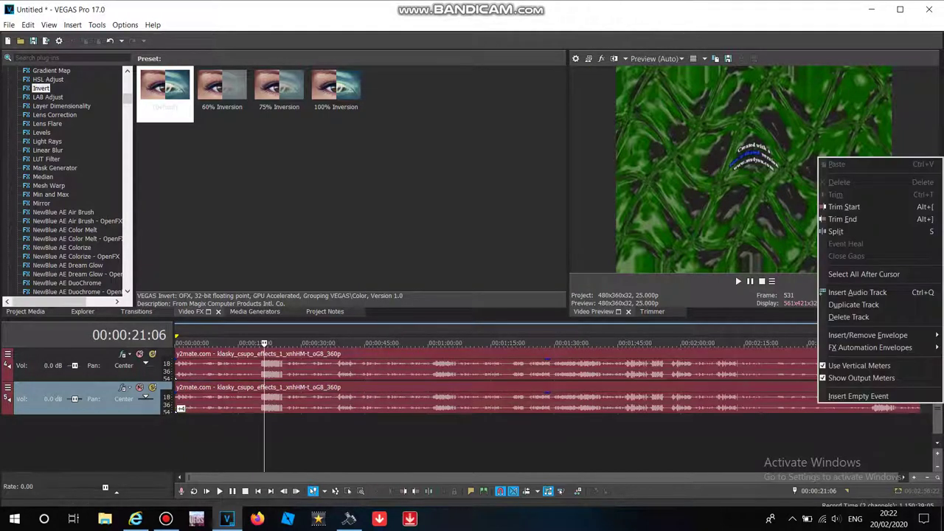
{"action": "left_click", "coordinate": [854, 305]}
{"action": "right_click", "coordinate": [679, 435]}
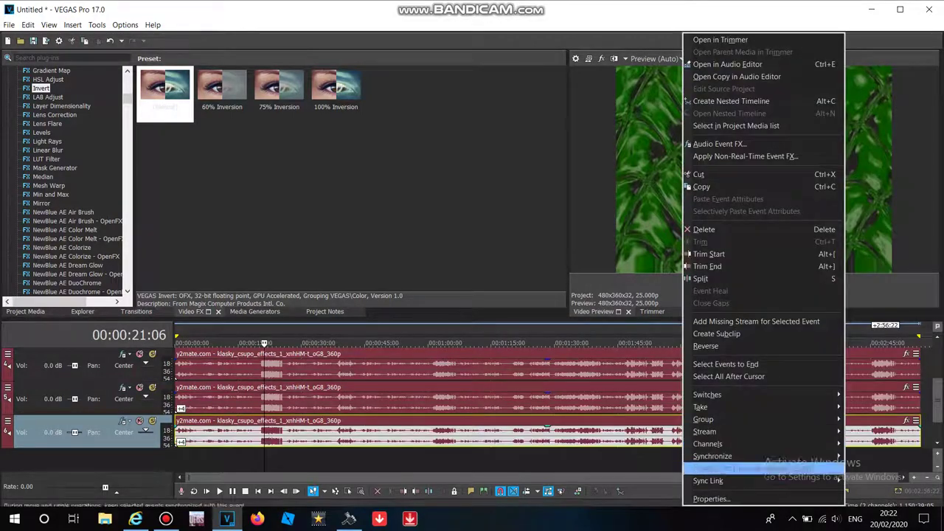
{"action": "left_click", "coordinate": [704, 499]}
{"action": "left_click", "coordinate": [543, 281]}
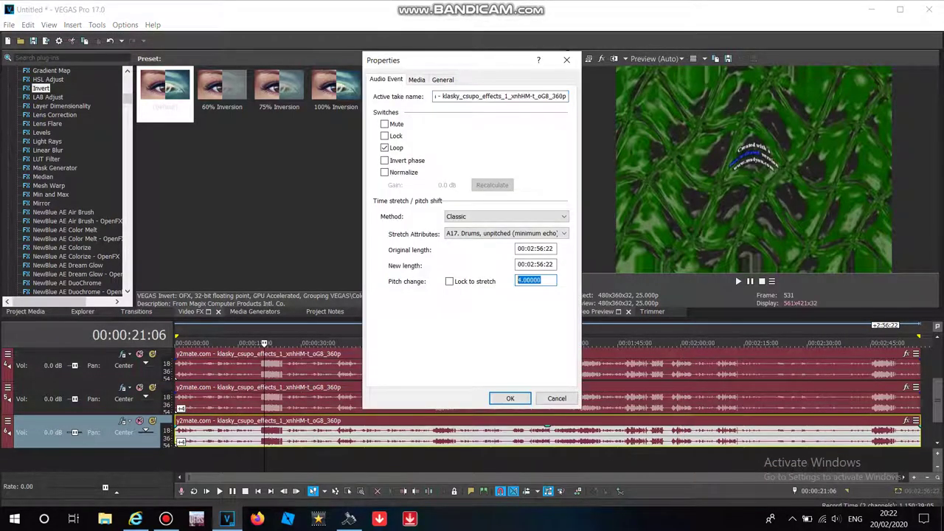
{"action": "left_click", "coordinate": [509, 398]}
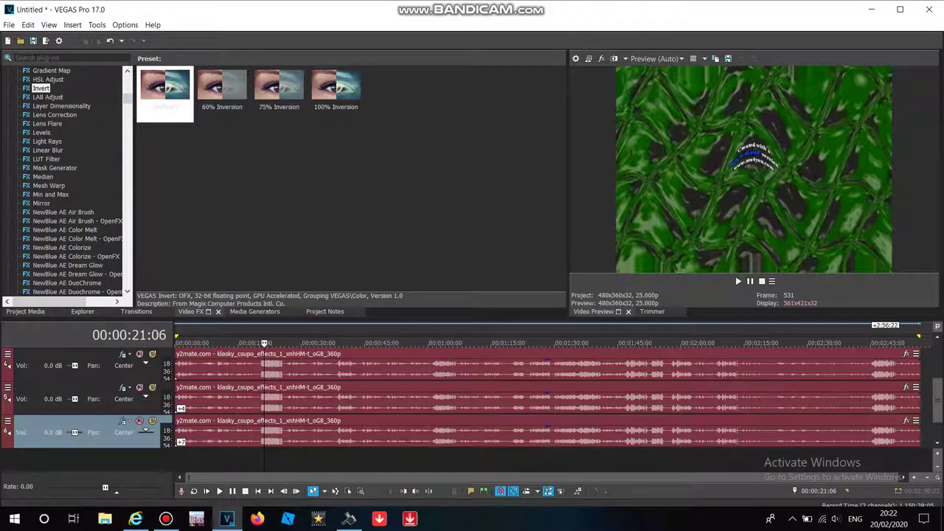
Step: Duplicate the +7 pitch audio track and set the new copy's pitch change to 12
{"action": "right_click", "coordinate": [926, 422]}
{"action": "left_click", "coordinate": [854, 323]}
{"action": "right_click", "coordinate": [310, 463]}
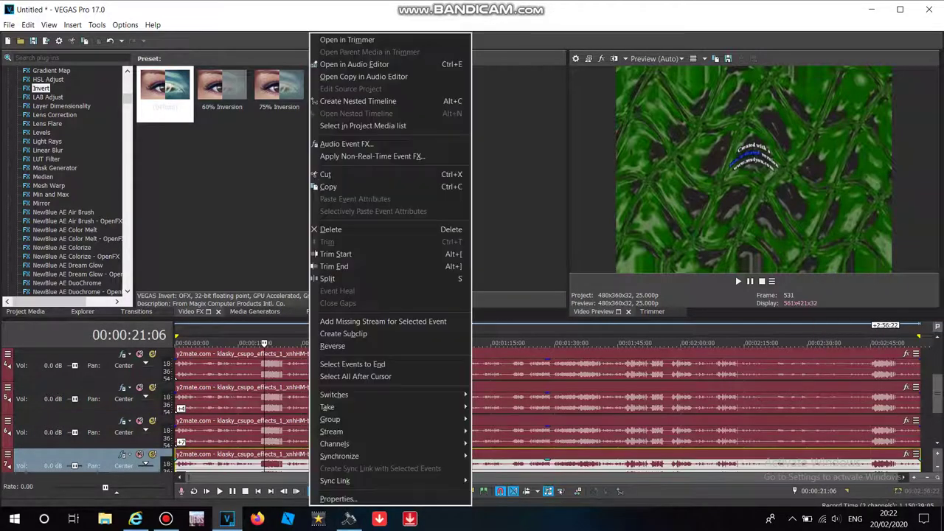
{"action": "left_click", "coordinate": [338, 498]}
{"action": "double_click", "coordinate": [535, 281]}
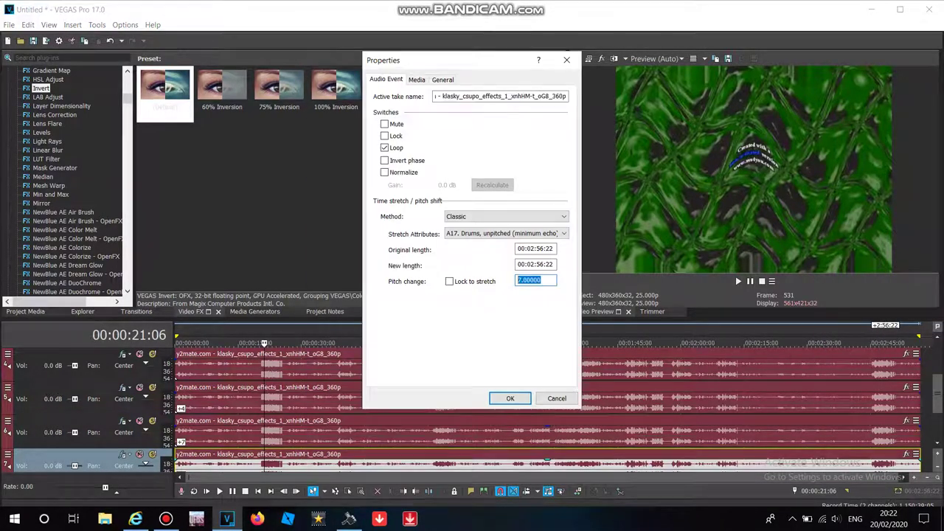
{"action": "key", "text": "Return"}
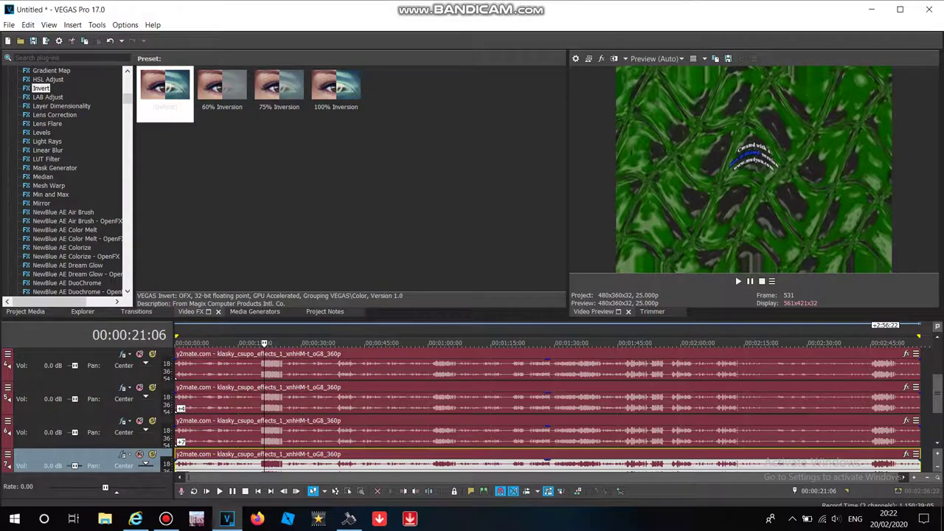
Step: Duplicate the +12 pitch audio track and set the new copy's pitch change to -19
{"action": "left_click_drag", "start_coordinate": [937, 394], "coordinate": [937, 419]}
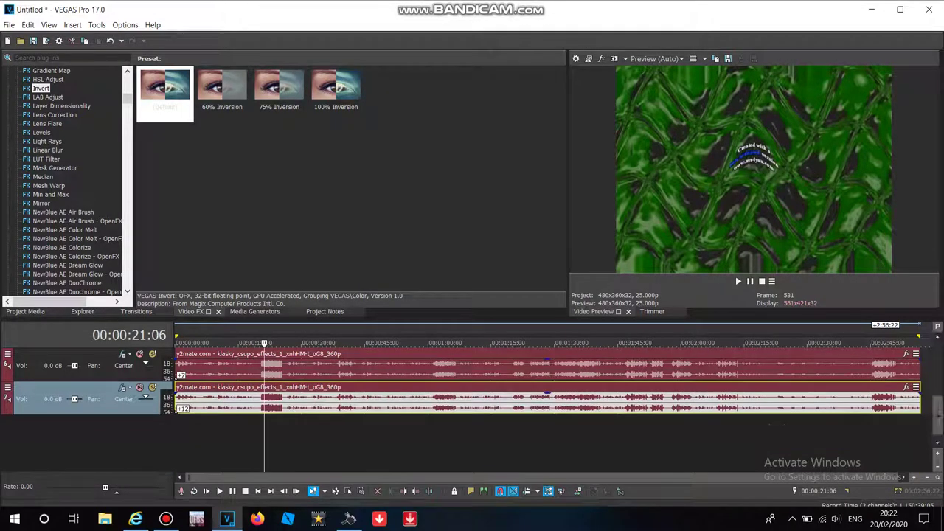
{"action": "right_click", "coordinate": [928, 402]}
{"action": "left_click", "coordinate": [853, 303]}
{"action": "right_click", "coordinate": [379, 430]}
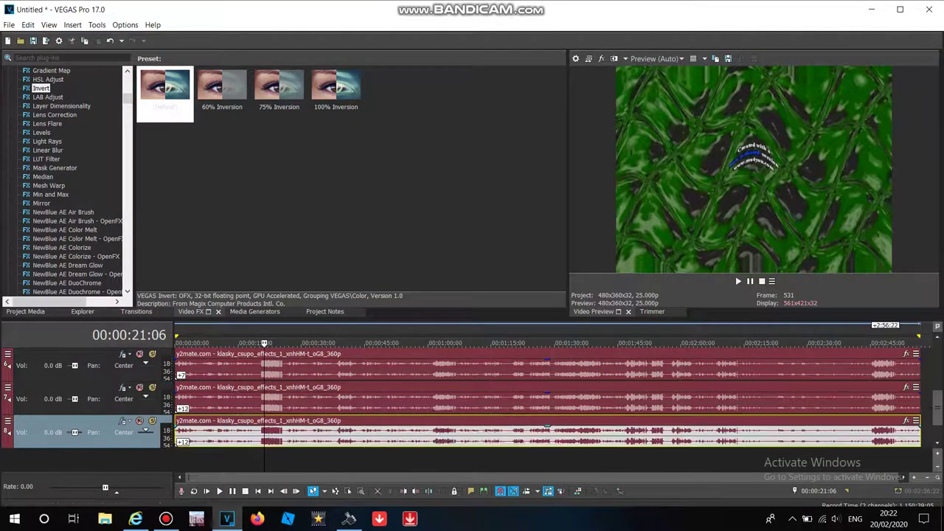
{"action": "left_click", "coordinate": [407, 499]}
{"action": "double_click", "coordinate": [535, 281]}
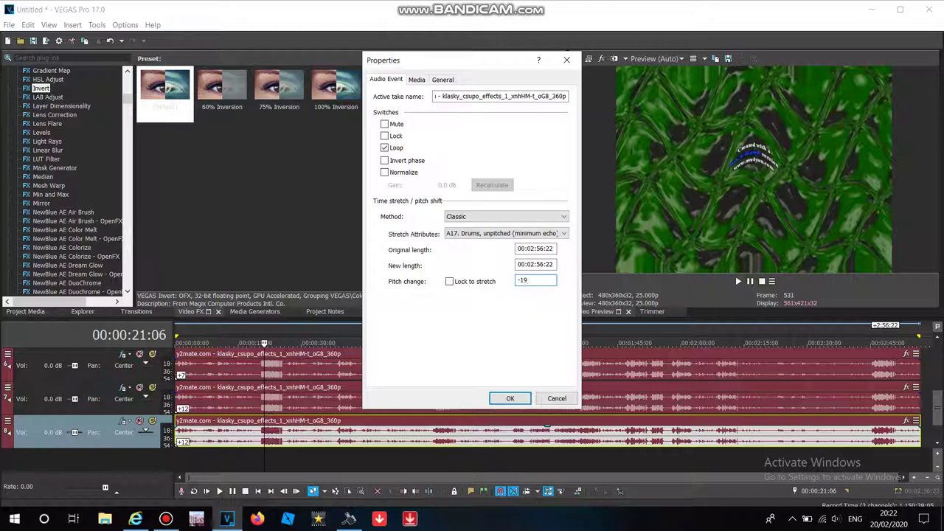
{"action": "left_click", "coordinate": [510, 399]}
Step: Duplicate the -19 pitch audio track and set the new copy's pitch change to -12
{"action": "right_click", "coordinate": [928, 438]}
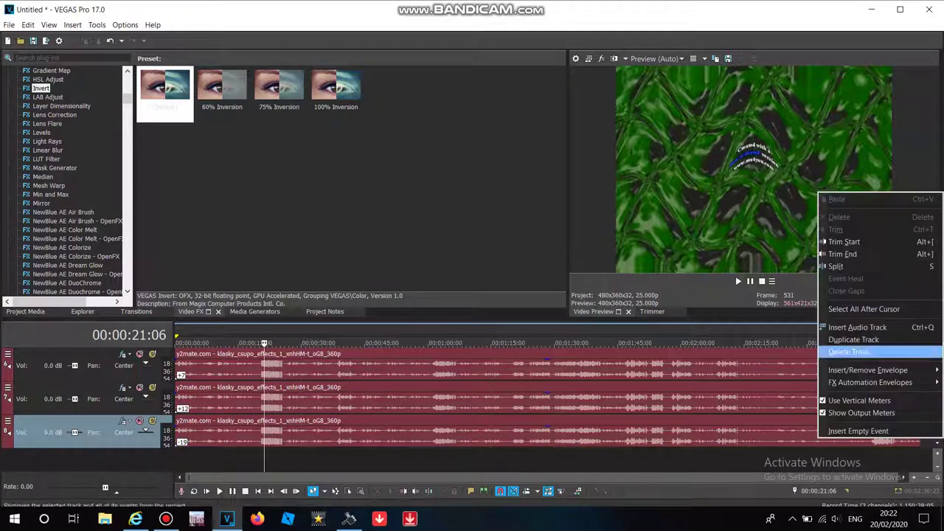
{"action": "left_click", "coordinate": [853, 339]}
{"action": "right_click", "coordinate": [526, 463]}
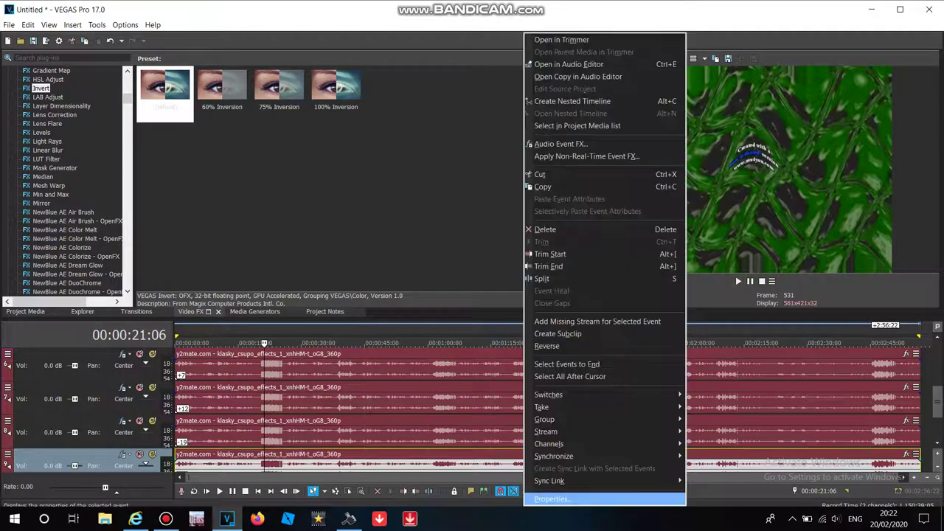
{"action": "key", "text": "Return"}
{"action": "left_click_drag", "start_coordinate": [548, 280], "coordinate": [526, 280]}
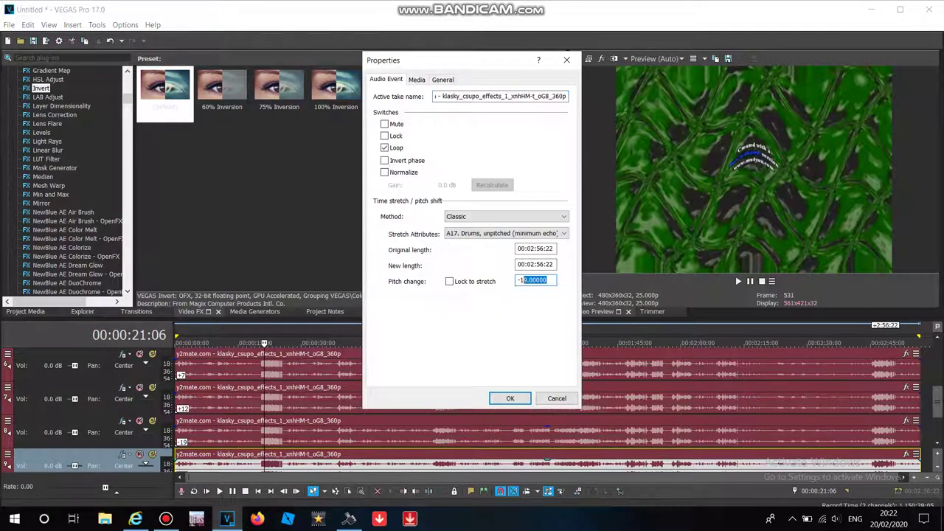
{"action": "left_click", "coordinate": [510, 398]}
Step: Duplicate the last -12 pitch audio track and set the new copy's pitch change to -7
{"action": "left_click_drag", "start_coordinate": [937, 402], "coordinate": [937, 420]}
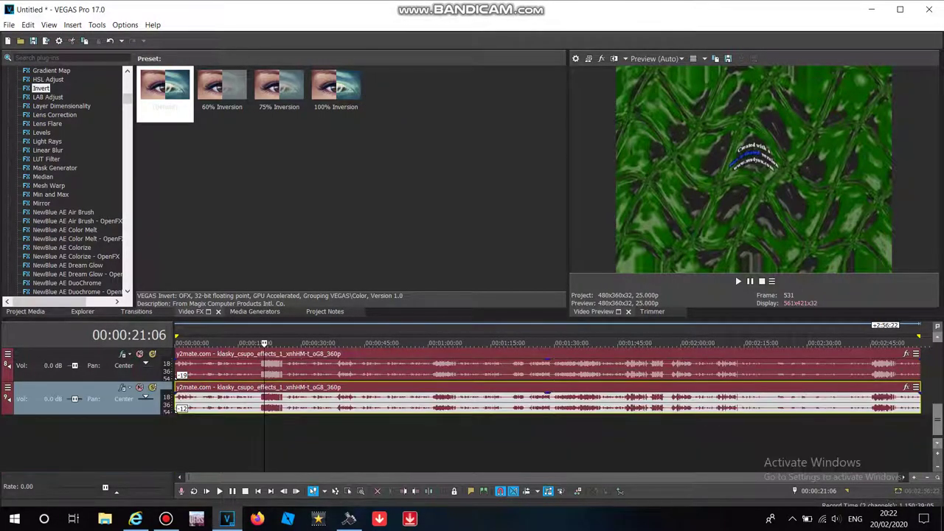
{"action": "right_click", "coordinate": [928, 390]}
{"action": "left_click", "coordinate": [856, 293]}
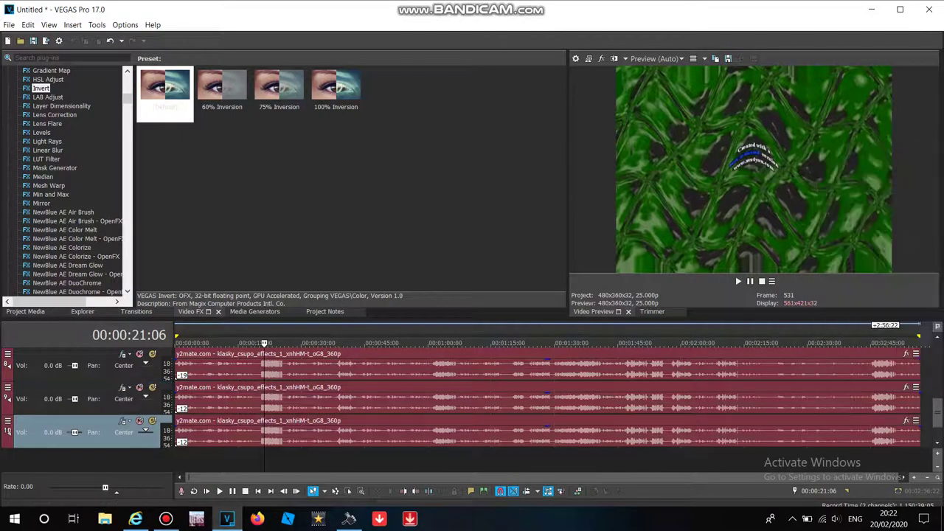
{"action": "right_click", "coordinate": [503, 432]}
{"action": "left_click", "coordinate": [552, 499]}
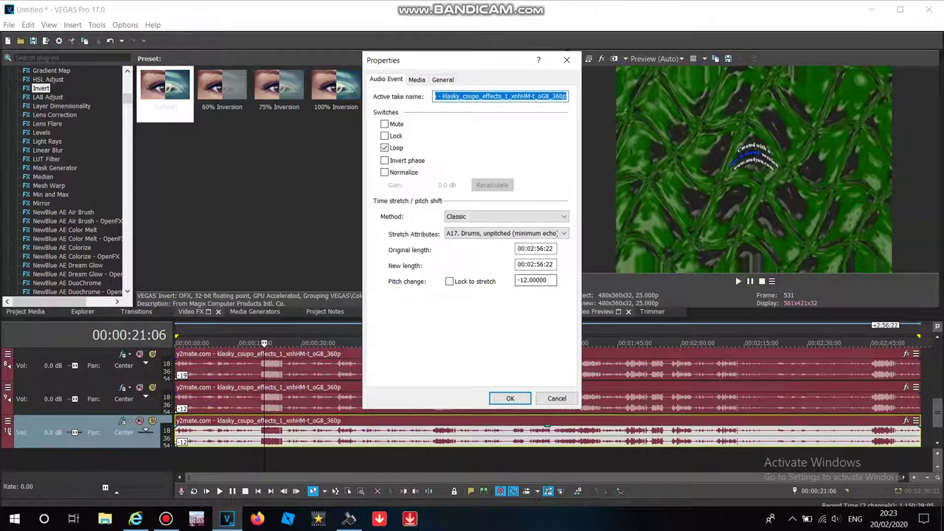
{"action": "left_click_drag", "start_coordinate": [548, 280], "coordinate": [517, 280]}
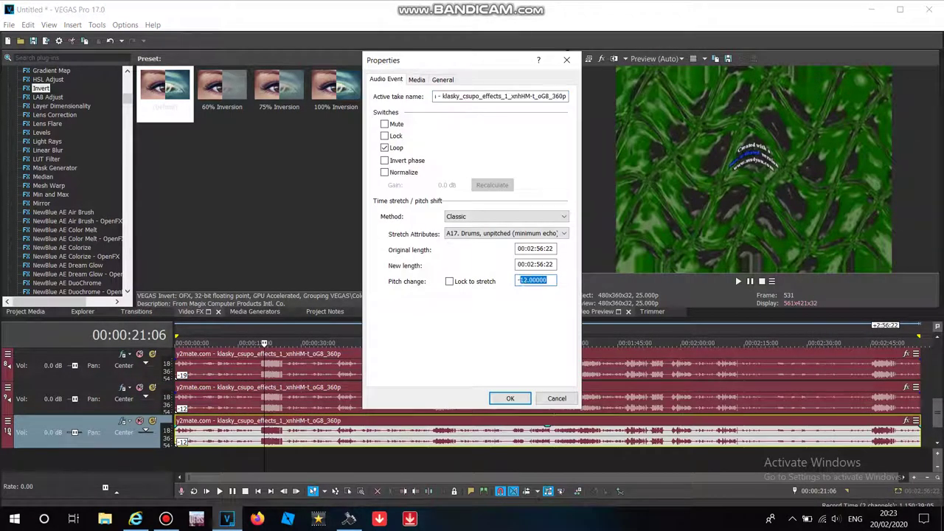
{"action": "left_click", "coordinate": [510, 399]}
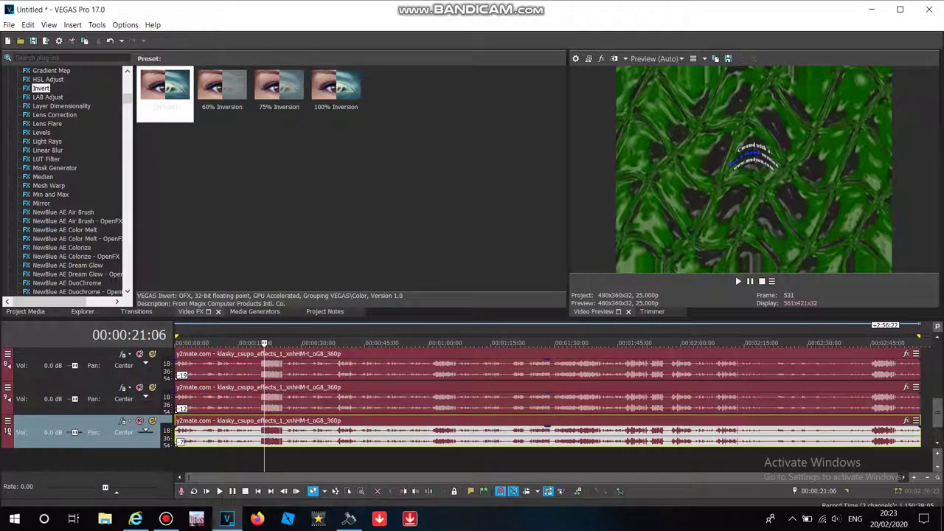
Step: Duplicate the -7 pitch audio track and set the new copy's pitch change to -3
{"action": "right_click", "coordinate": [928, 425]}
{"action": "left_click", "coordinate": [856, 315]}
{"action": "right_click", "coordinate": [350, 463]}
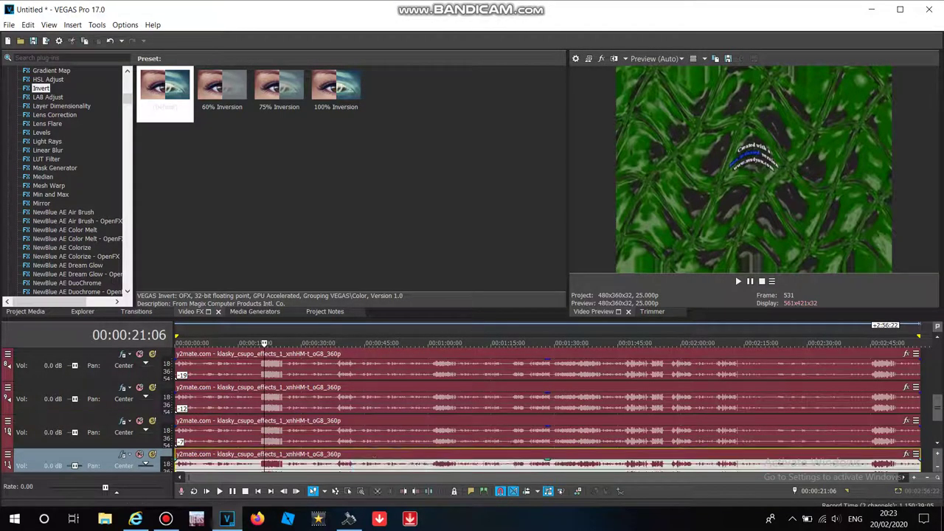
{"action": "left_click", "coordinate": [399, 498]}
{"action": "left_click_drag", "start_coordinate": [525, 280], "coordinate": [520, 281]}
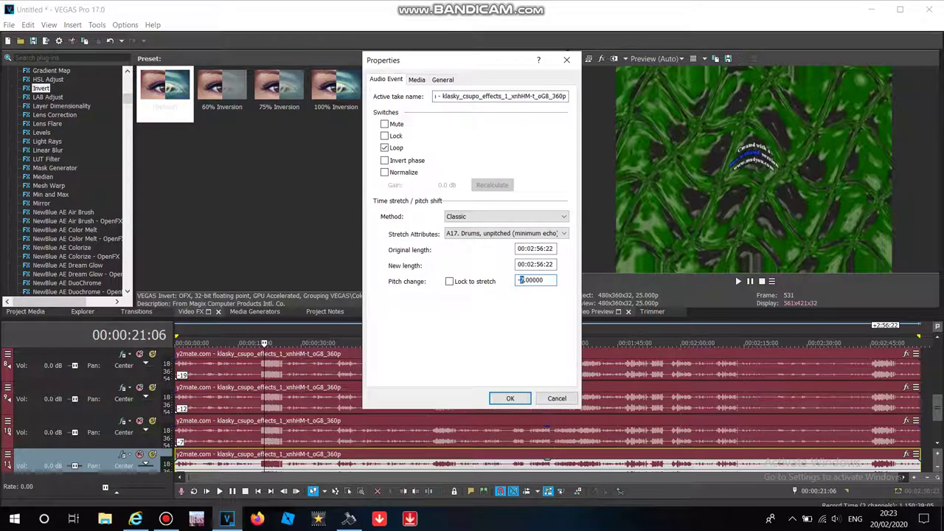
{"action": "key", "text": "Return"}
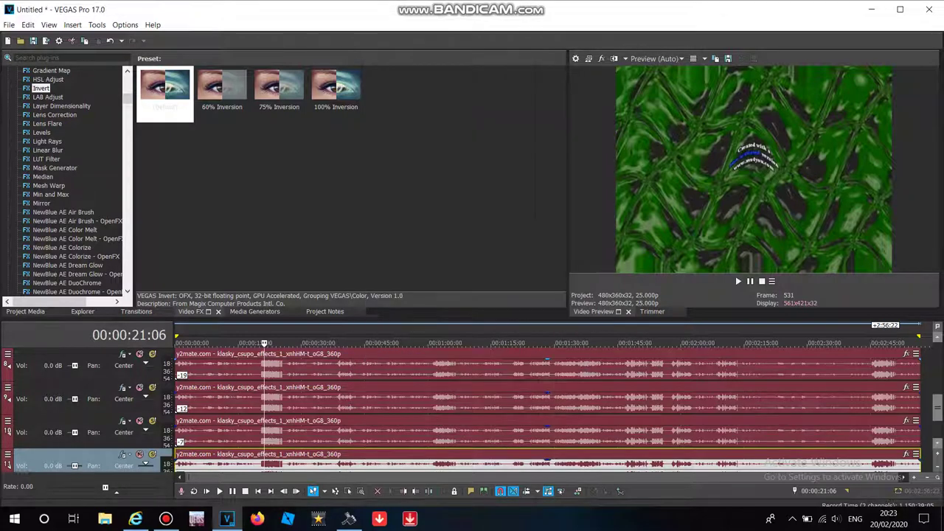
Step: Duplicate the -3 pitch audio track and set the new copy's pitch change to 0
{"action": "right_click", "coordinate": [926, 396]}
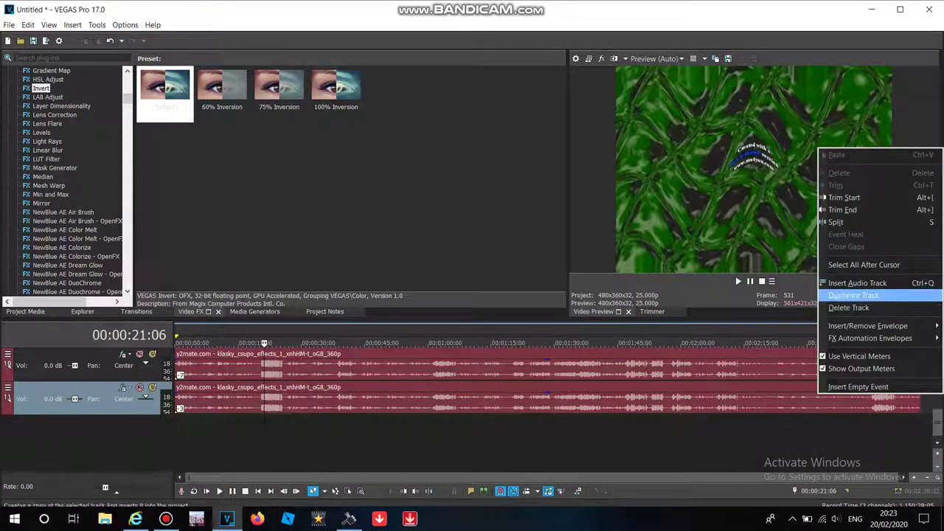
{"action": "left_click", "coordinate": [864, 295]}
{"action": "right_click", "coordinate": [415, 438]}
{"action": "left_click", "coordinate": [442, 499]}
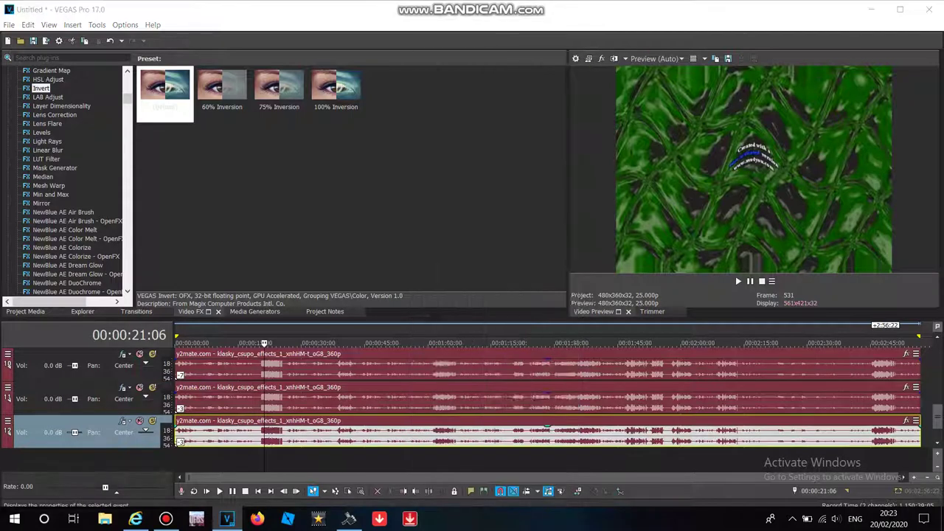
{"action": "double_click", "coordinate": [535, 280]}
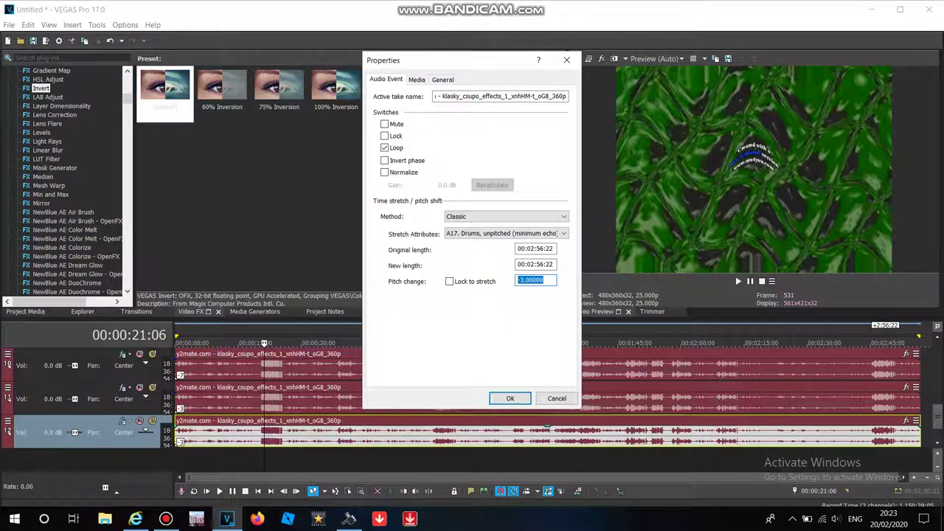
{"action": "key", "text": "Return"}
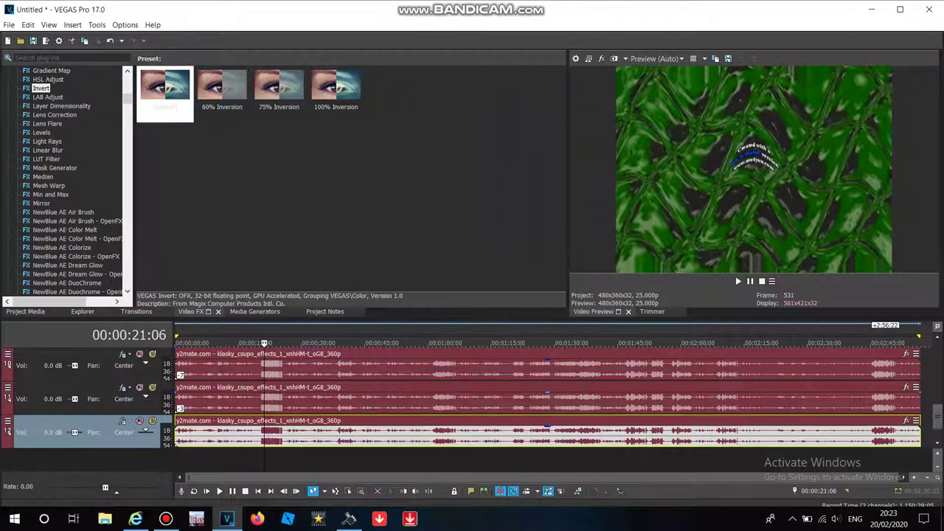
Step: Duplicate the last unshifted audio track and give the copy Classic pitch shifting with A17. Drums, unpitched (minimum echo) and pitch change 5
{"action": "right_click", "coordinate": [926, 426]}
{"action": "left_click", "coordinate": [856, 327]}
{"action": "left_click", "coordinate": [568, 459]}
{"action": "right_click", "coordinate": [408, 461]}
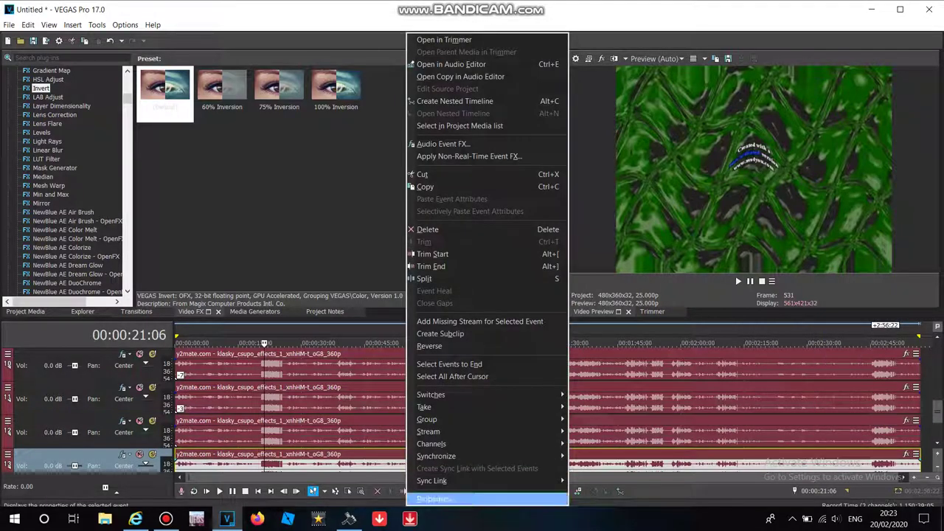
{"action": "left_click", "coordinate": [436, 498]}
{"action": "left_click", "coordinate": [506, 217]}
{"action": "left_click", "coordinate": [473, 243]}
{"action": "left_click", "coordinate": [507, 233]}
{"action": "left_click", "coordinate": [502, 369]}
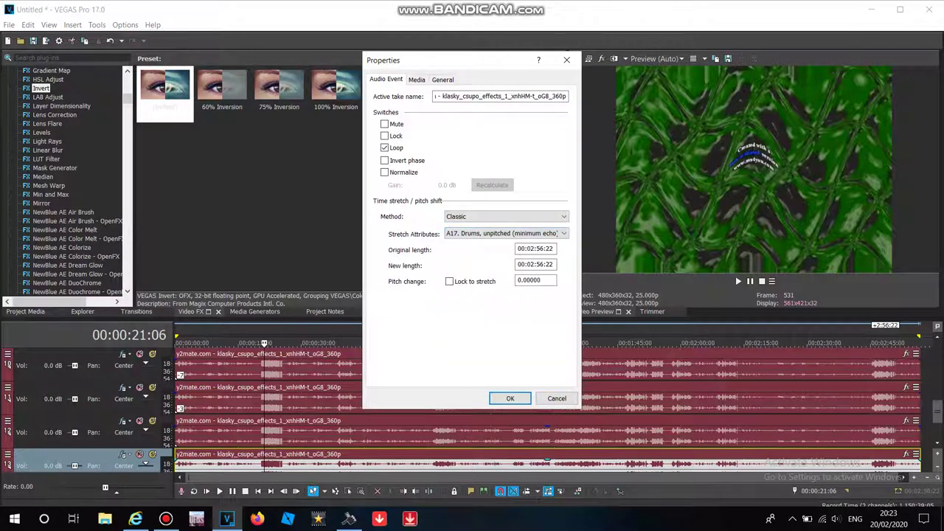
{"action": "left_click", "coordinate": [518, 280]}
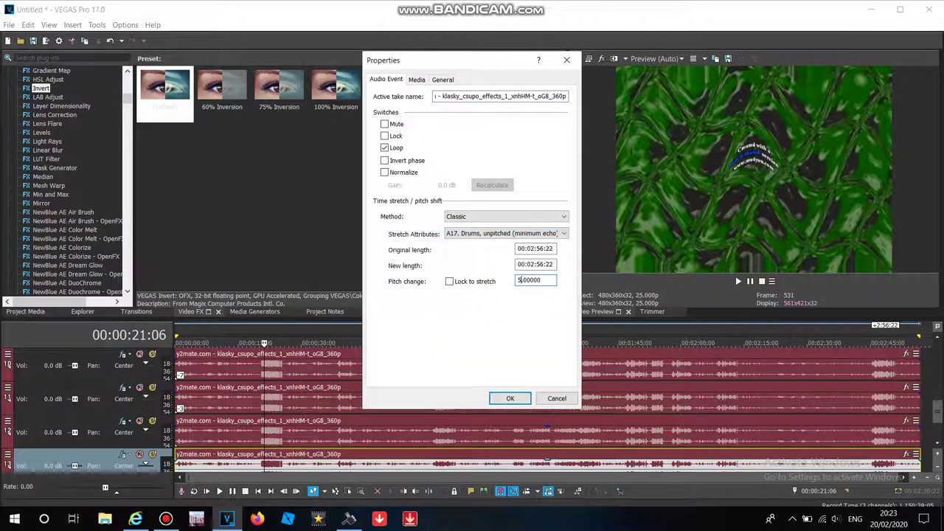
{"action": "left_click", "coordinate": [510, 398]}
Step: Select the event's full length as the time selection and play the project from the start
{"action": "double_click", "coordinate": [594, 461]}
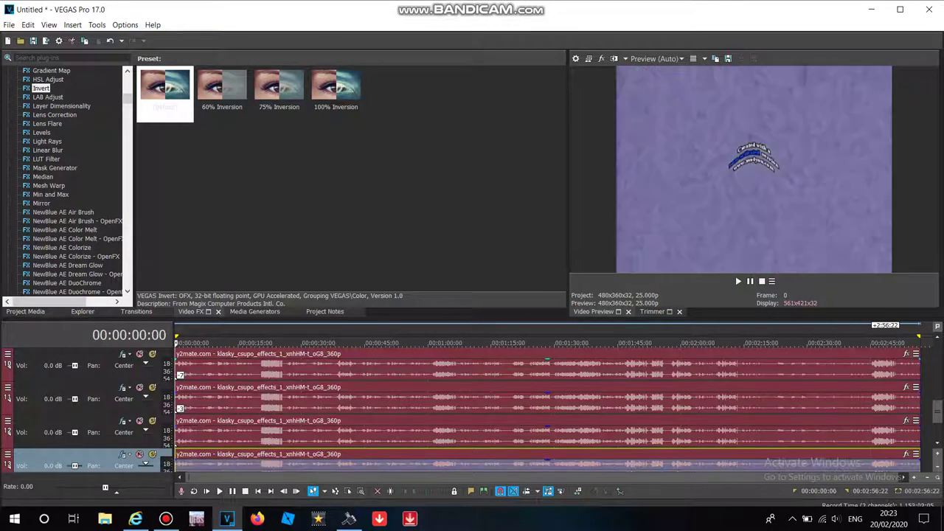
{"action": "key", "text": "space"}
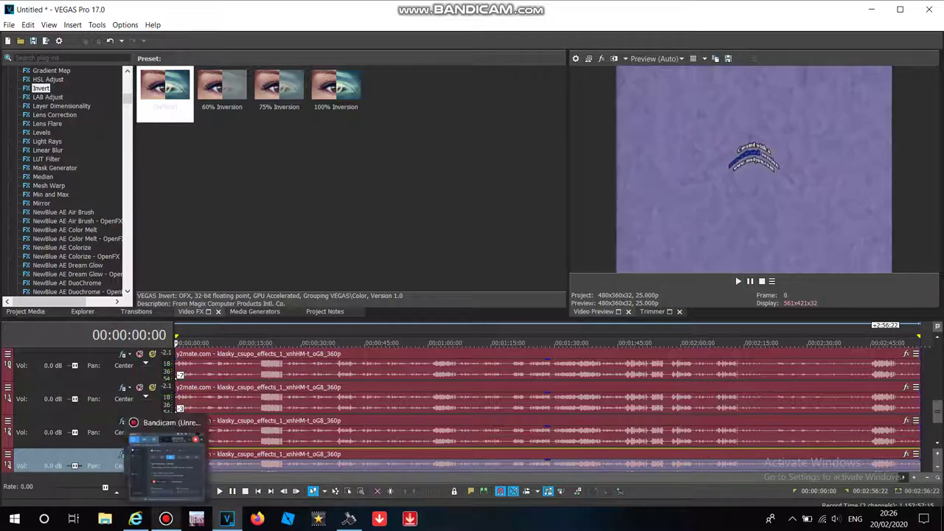
{"action": "left_click", "coordinate": [166, 519]}
{"action": "left_click", "coordinate": [445, 164]}
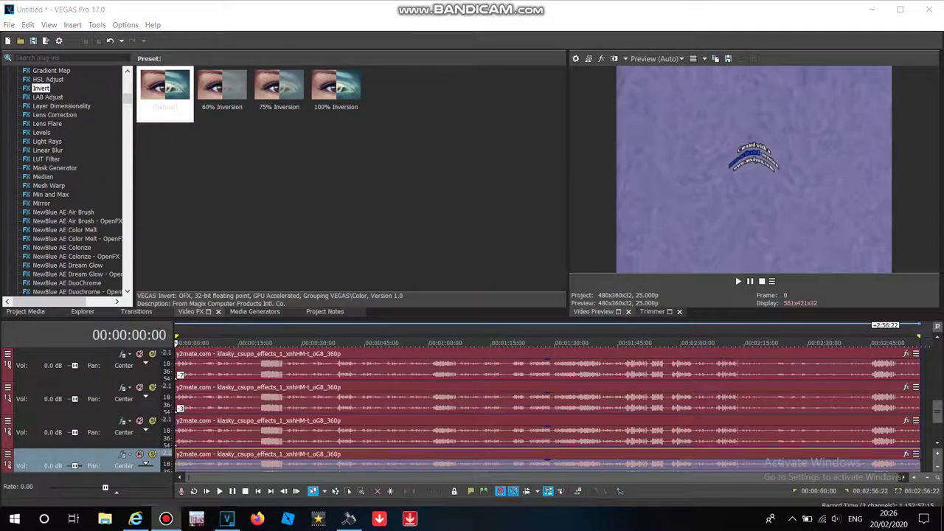
{"action": "left_click", "coordinate": [8, 25]}
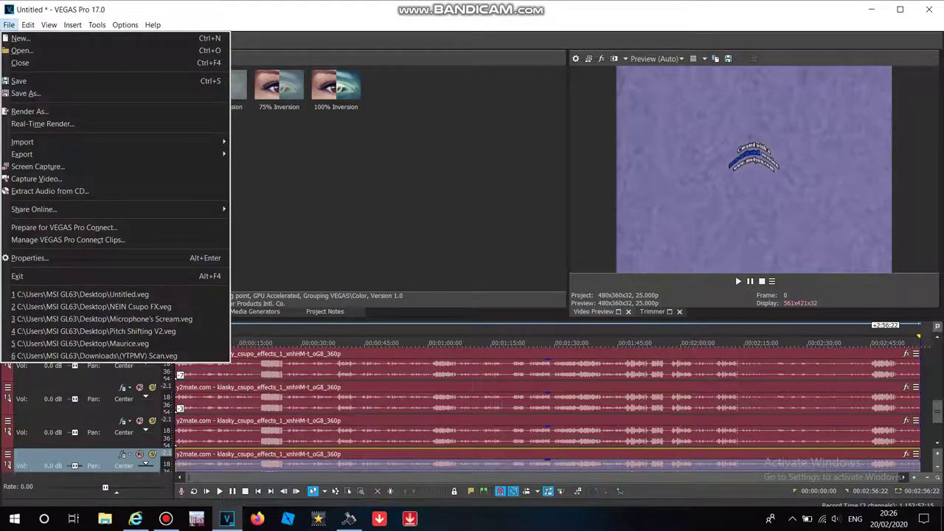
{"action": "key", "text": "Escape"}
Step: Save the video event's LAB Adjust, HSL Adjust, Wave and Invert effect chain as a plug-in package named "G Major 161"
{"action": "key", "text": "grave"}
{"action": "scroll", "coordinate": [547, 410], "scroll_direction": "up", "scroll_amount": 3}
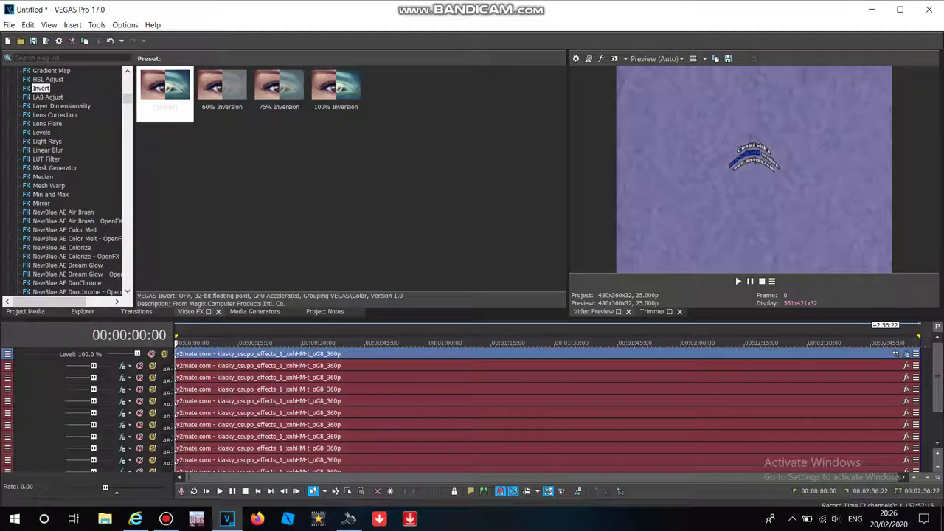
{"action": "left_click", "coordinate": [907, 354]}
{"action": "key", "text": "Return"}
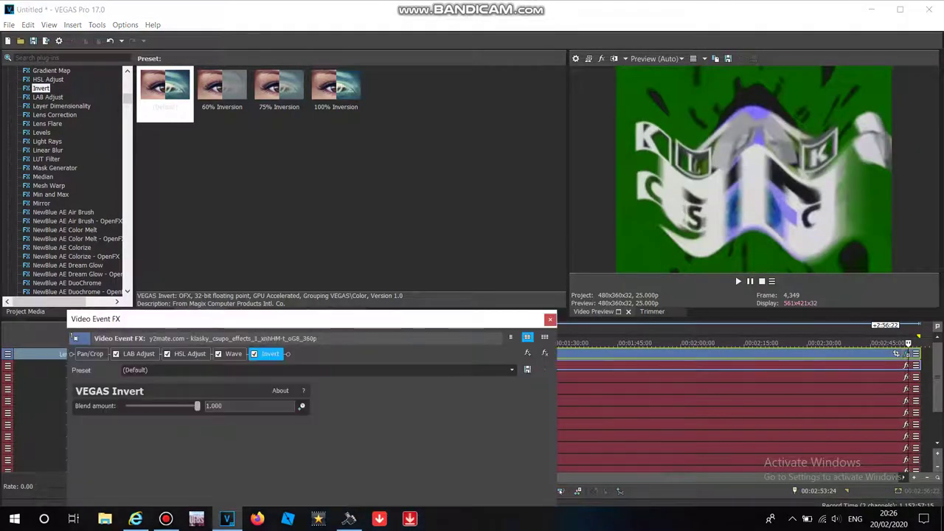
{"action": "left_click", "coordinate": [527, 353]}
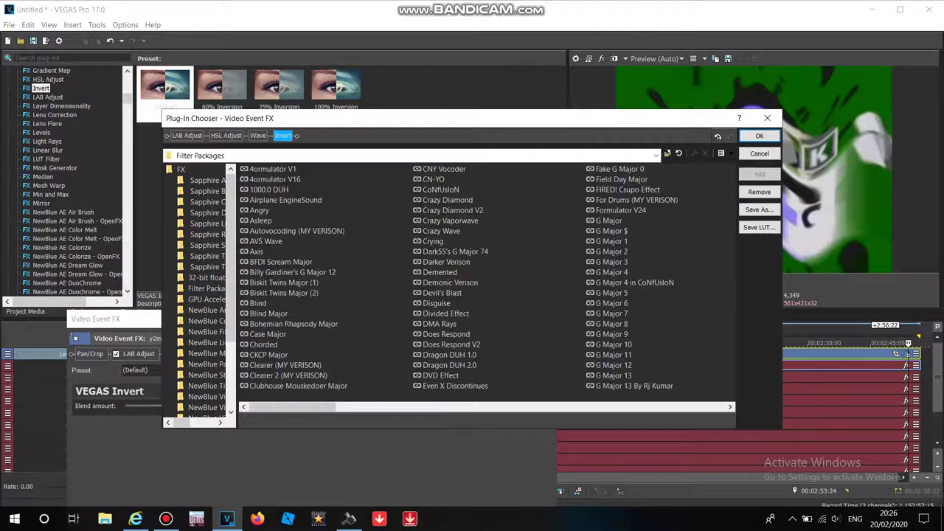
{"action": "left_click", "coordinate": [759, 209]}
{"action": "left_click", "coordinate": [557, 224]}
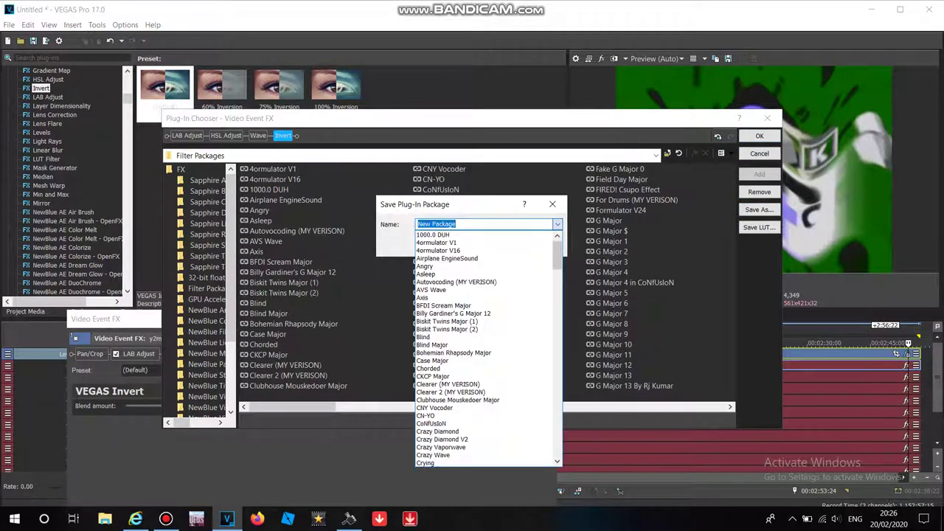
{"action": "left_click_drag", "start_coordinate": [557, 254], "coordinate": [557, 319]}
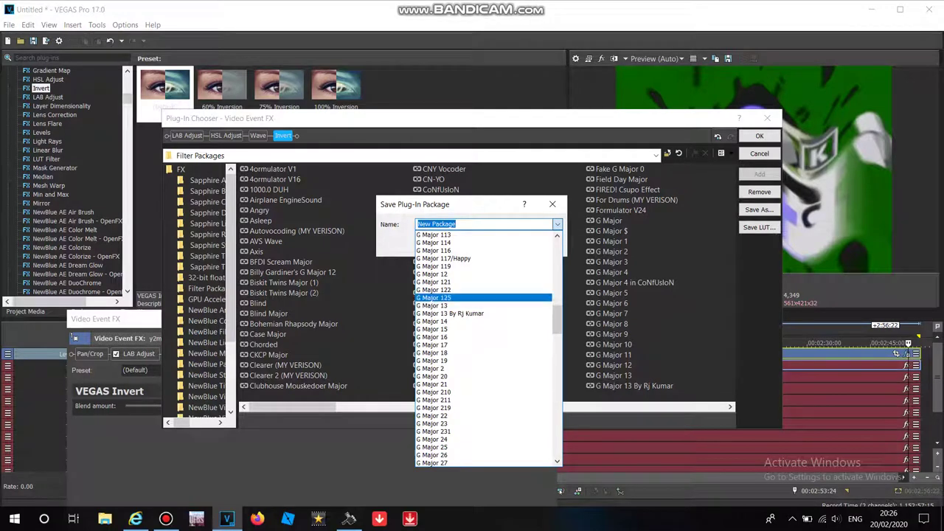
{"action": "left_click", "coordinate": [479, 297]}
{"action": "left_click", "coordinate": [495, 225]}
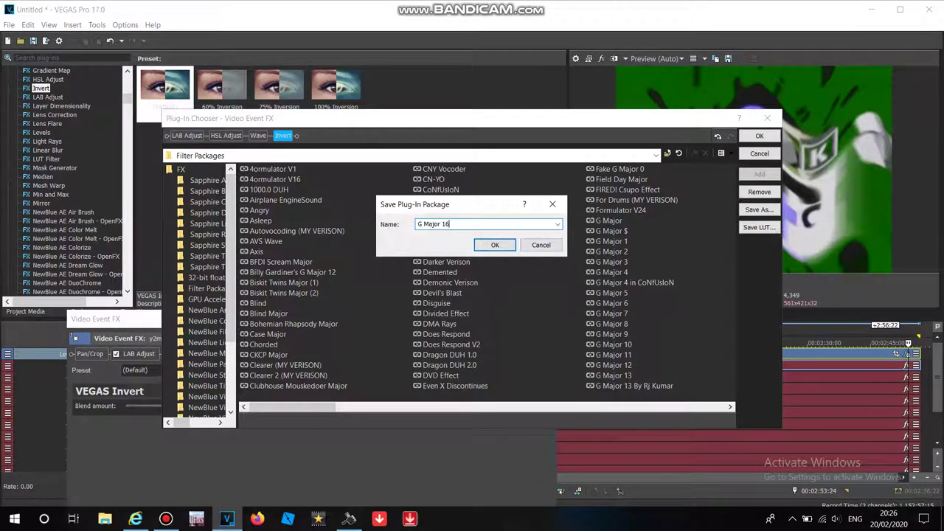
{"action": "key", "text": "Return"}
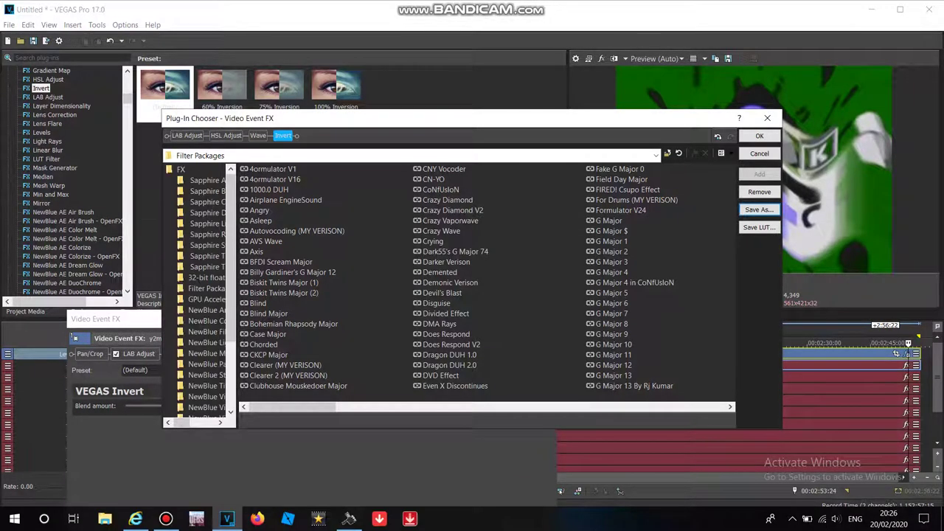
{"action": "left_click", "coordinate": [759, 136]}
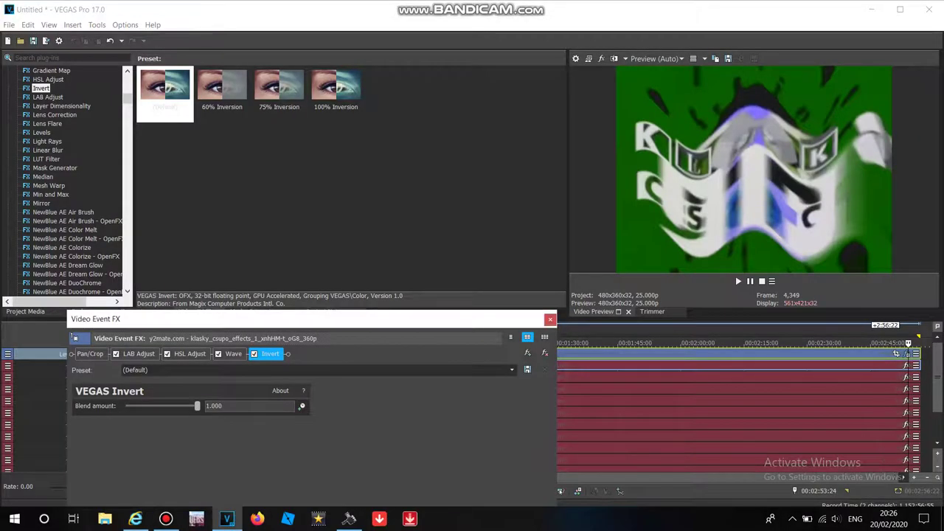
{"action": "left_click", "coordinate": [550, 320]}
Step: Render the project as Windows Media Video V11 with the 3 Mbps Video template, named "Klasky Csupo Effects 2 in G Major 161", in the EXPORT VEGAS folder
{"action": "key", "text": "ctrl+Home"}
{"action": "left_click", "coordinate": [9, 24]}
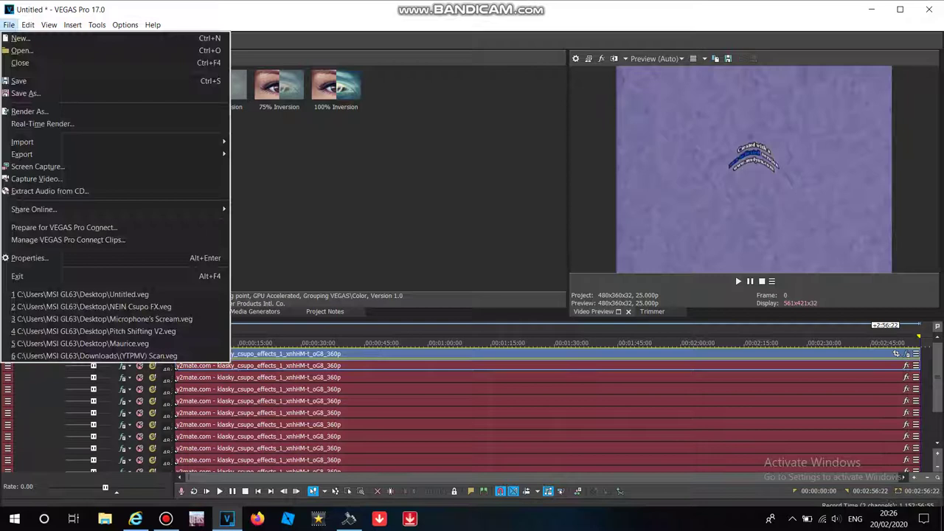
{"action": "left_click", "coordinate": [30, 111]}
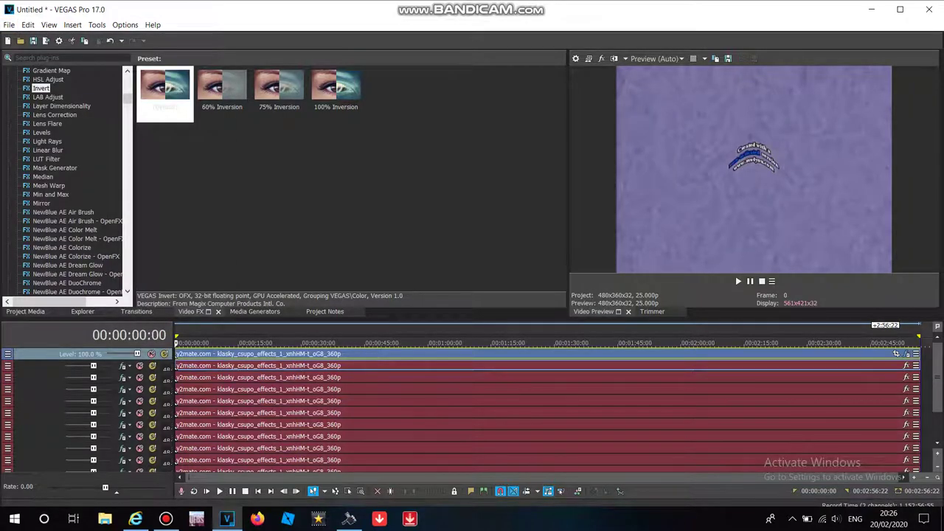
{"action": "mouse_move", "coordinate": [166, 519]}
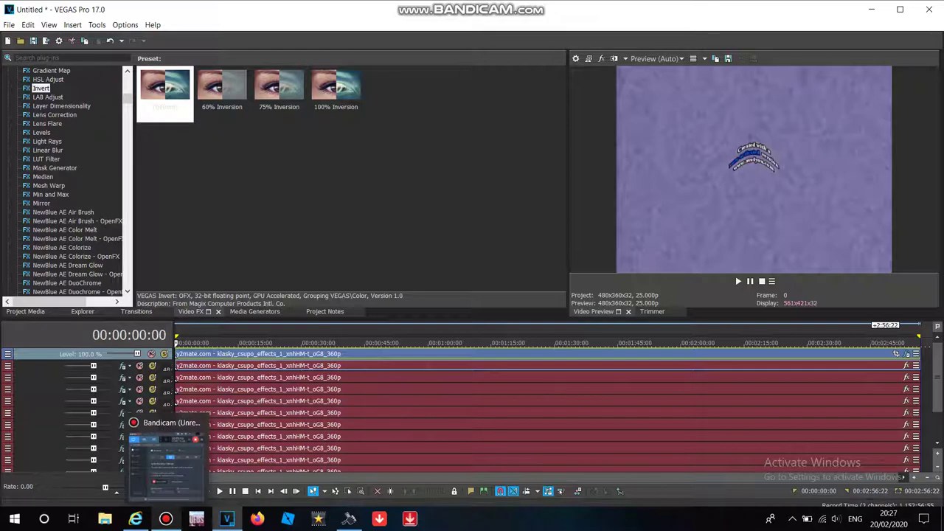
{"action": "type", "text": "Kl"}
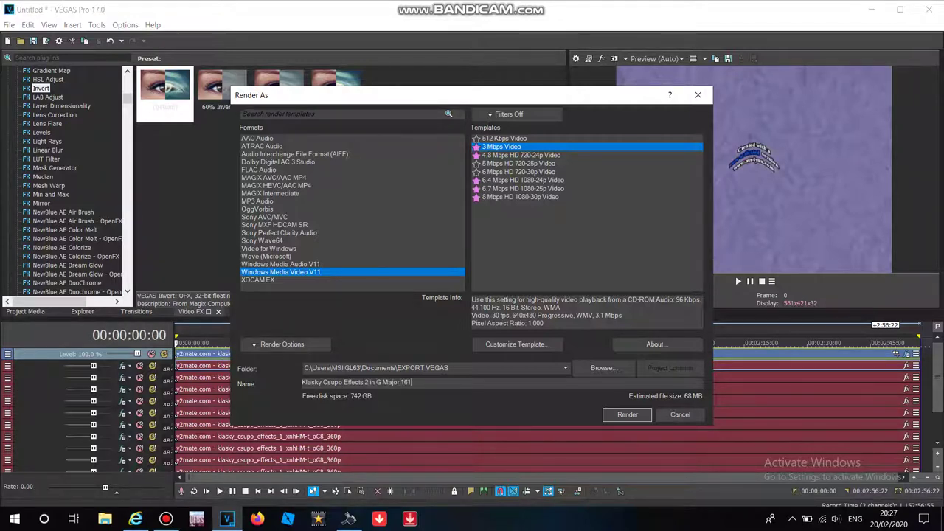
{"action": "key", "text": "Return"}
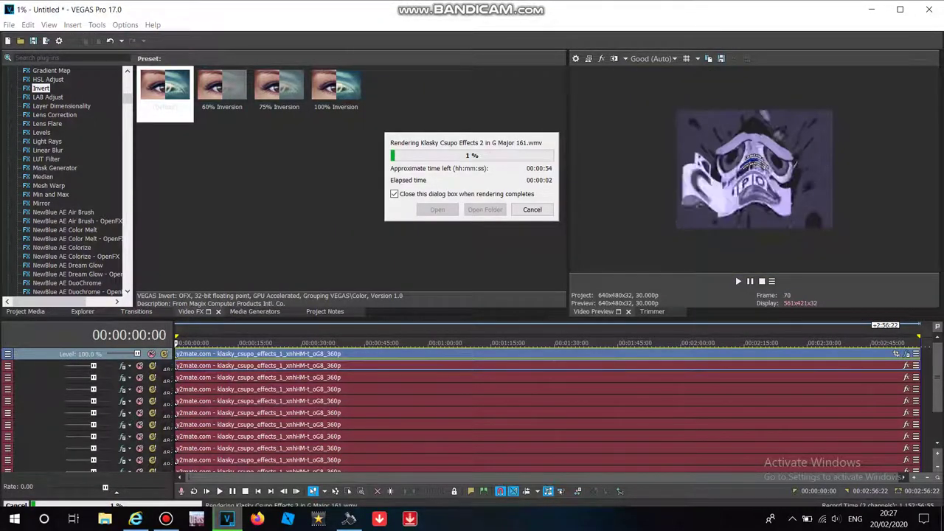
{"action": "left_click", "coordinate": [166, 519]}
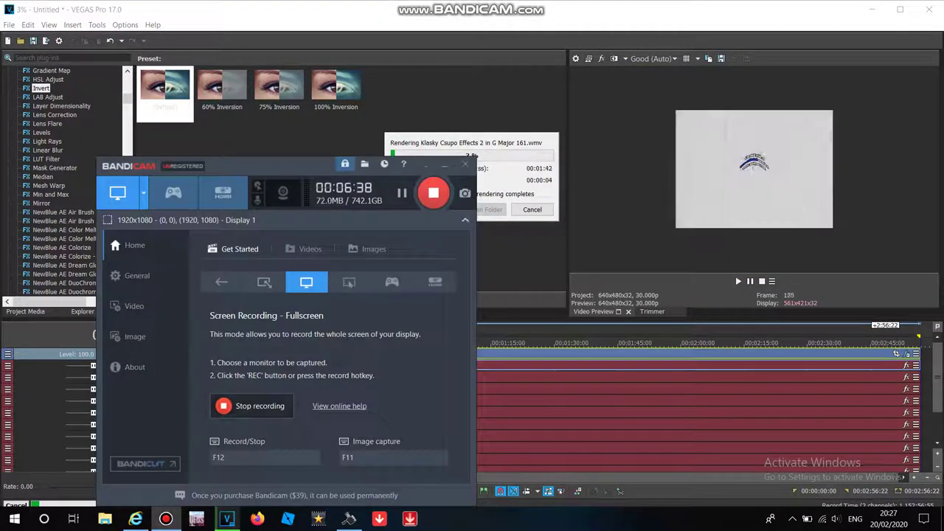